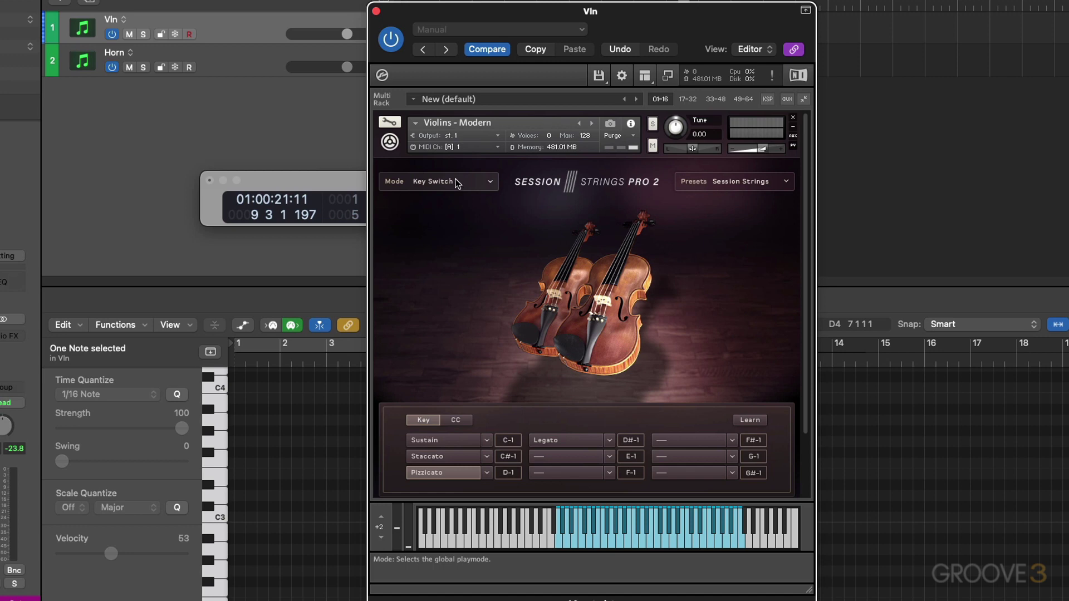
Step: Change Session Strings Pro 2's Mode from Key Switch to Velocity Switch
{"action": "left_click", "coordinate": [456, 183]}
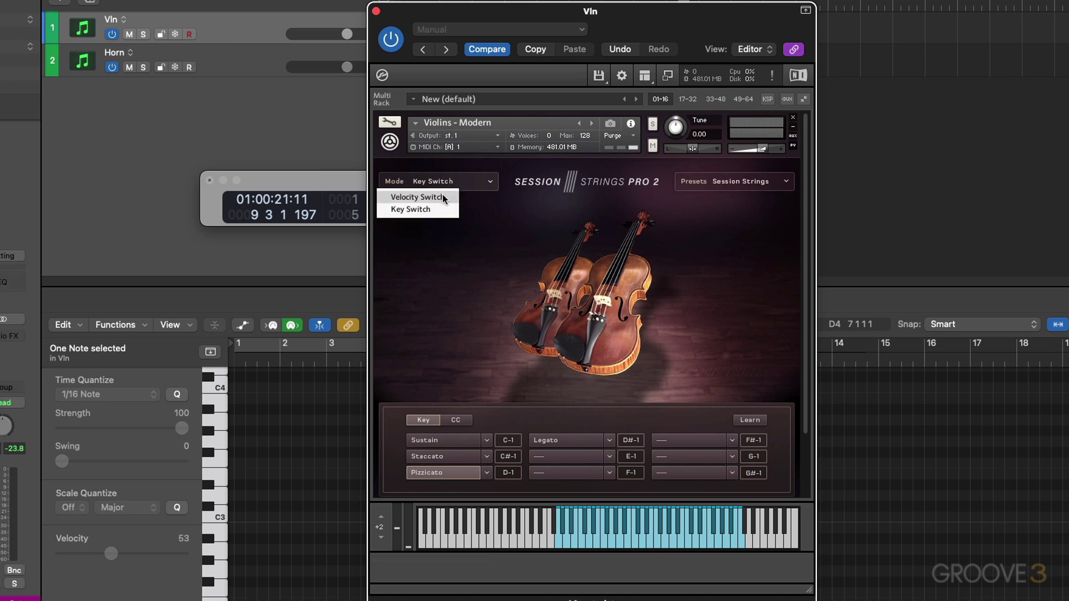
{"action": "left_click", "coordinate": [444, 197]}
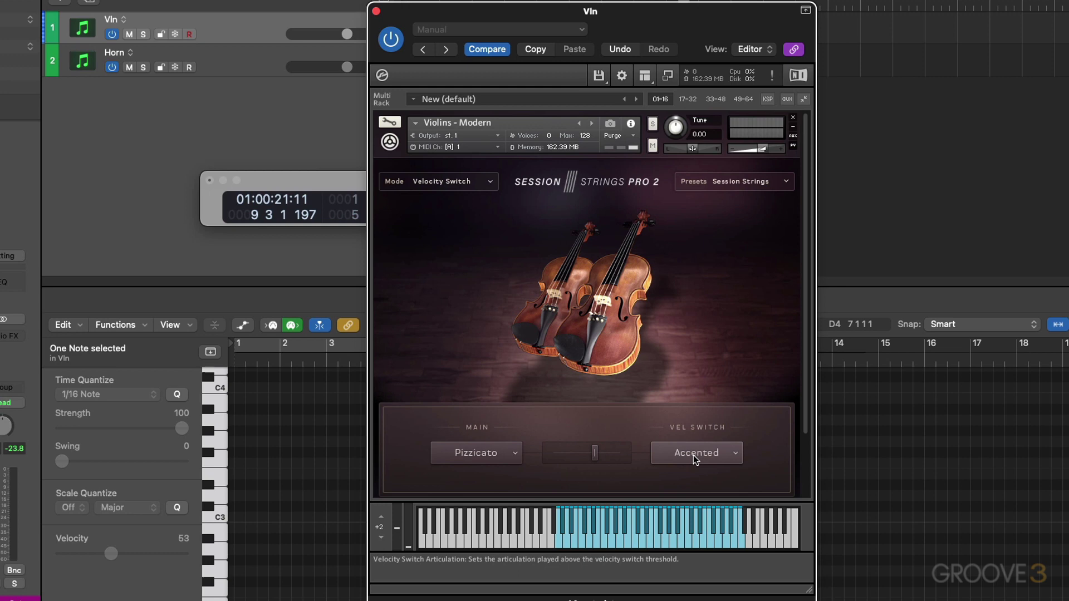
Step: Keep Pizzicato as the main articulation and raise the velocity threshold to 67
{"action": "left_click", "coordinate": [515, 454]}
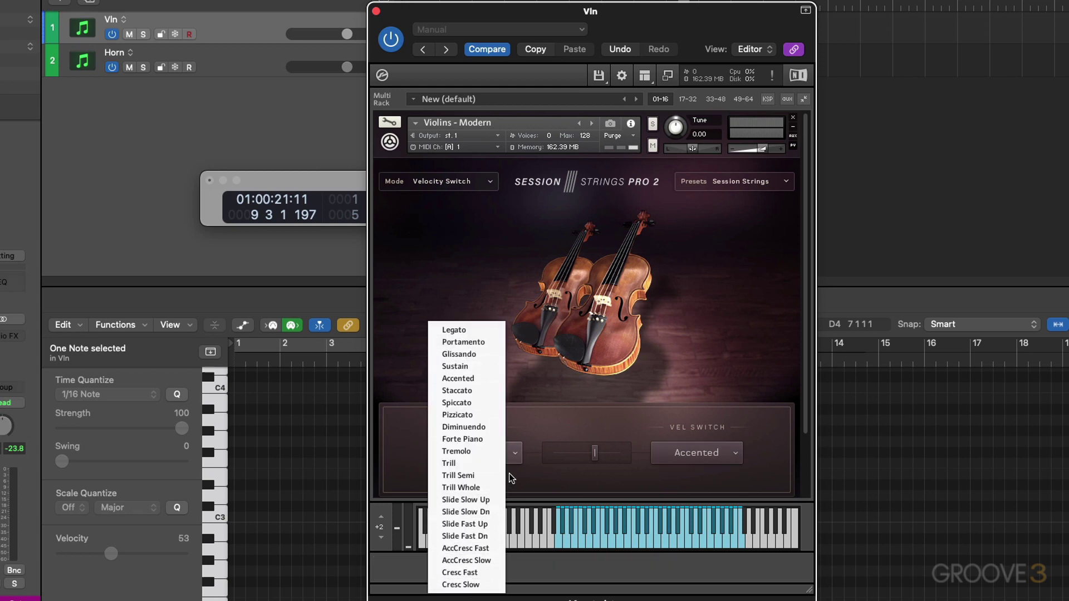
{"action": "left_click", "coordinate": [553, 423]}
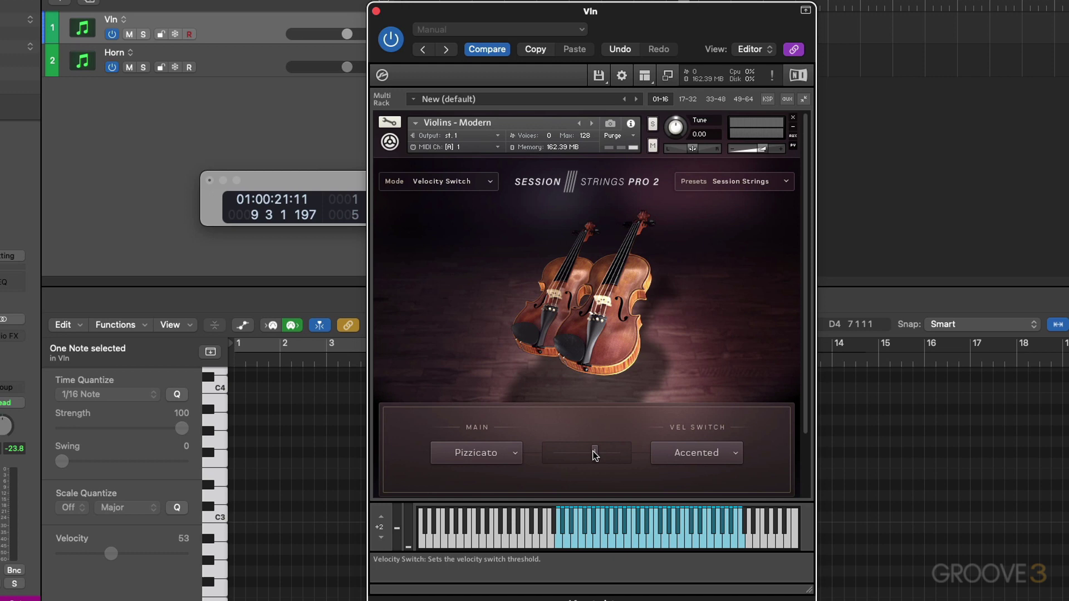
{"action": "left_click_drag", "start_coordinate": [569, 454], "coordinate": [599, 456]}
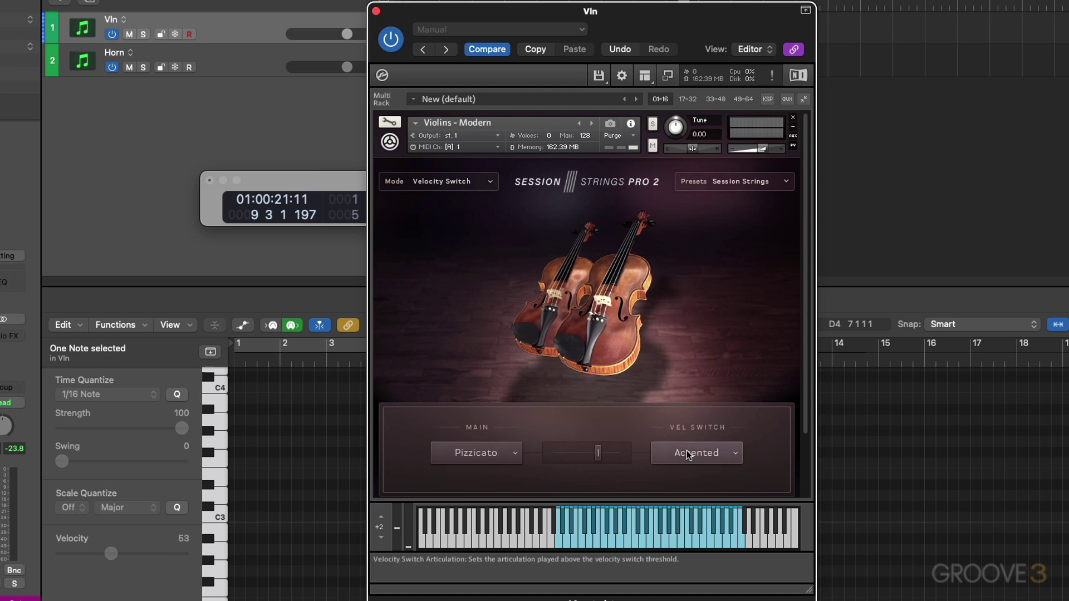
Step: Move the Transport window down and bring the violin plug-in window back in front
{"action": "left_click", "coordinate": [339, 182]}
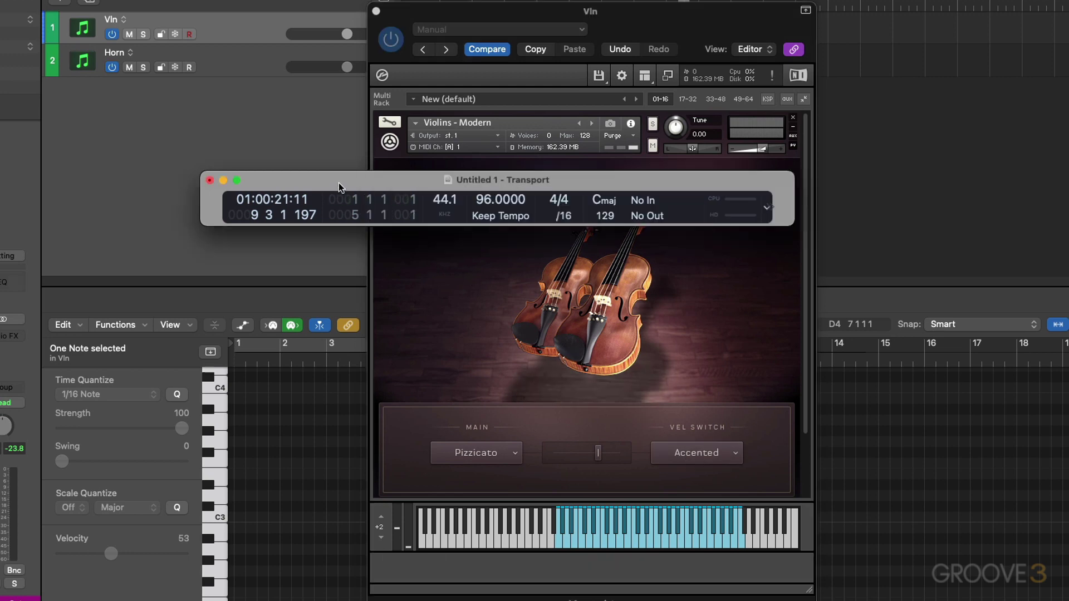
{"action": "left_click_drag", "start_coordinate": [658, 179], "coordinate": [656, 332]}
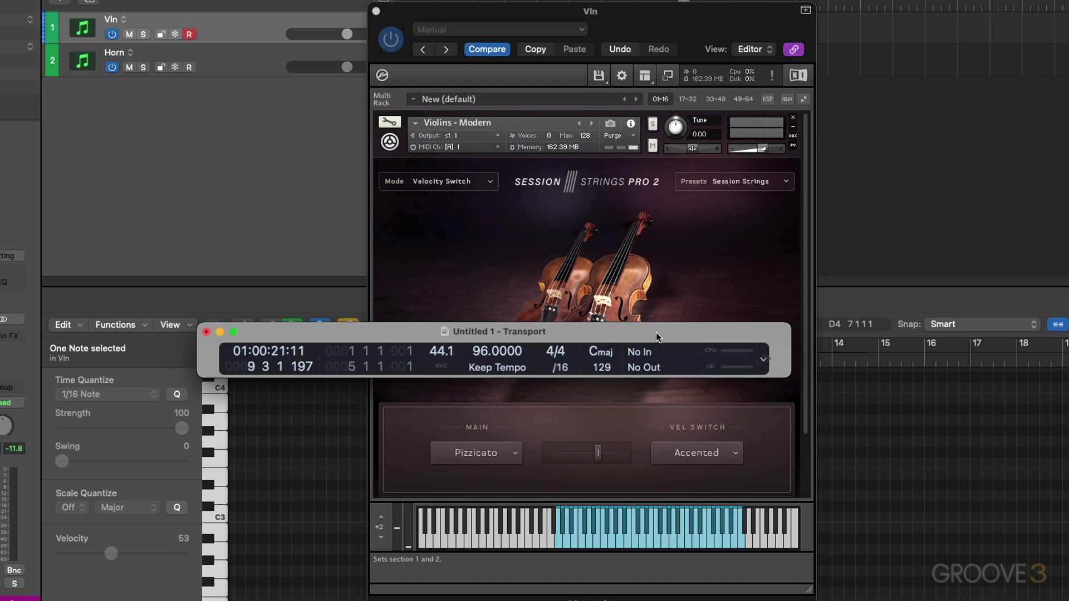
{"action": "left_click", "coordinate": [735, 275]}
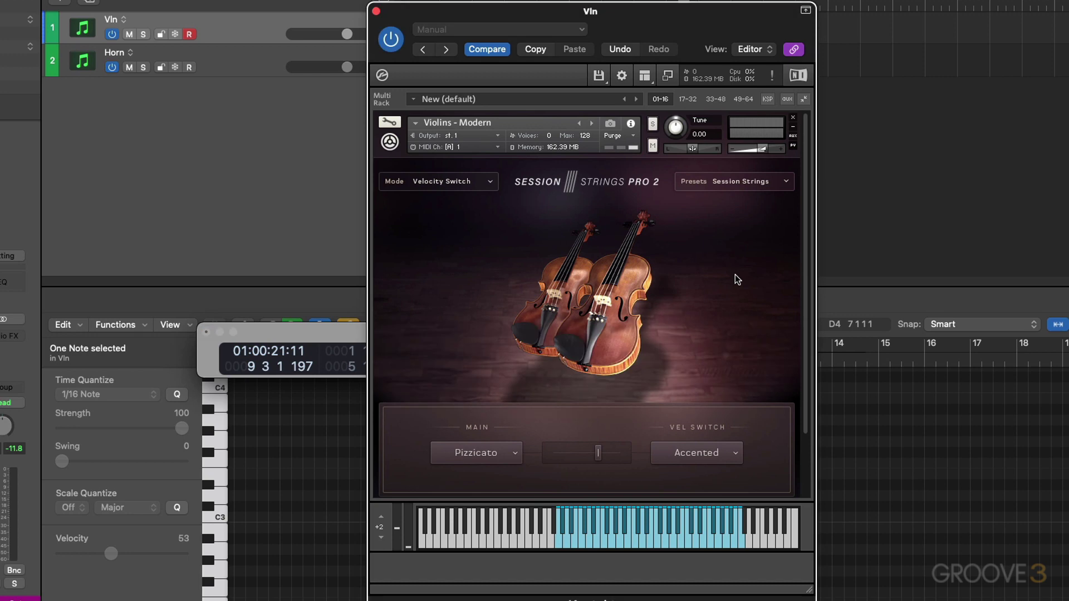
Step: View Session Strings Pro 2's Settings page, then go back to its Main page
{"action": "scroll", "coordinate": [735, 275], "scroll_direction": "down", "scroll_amount": 3}
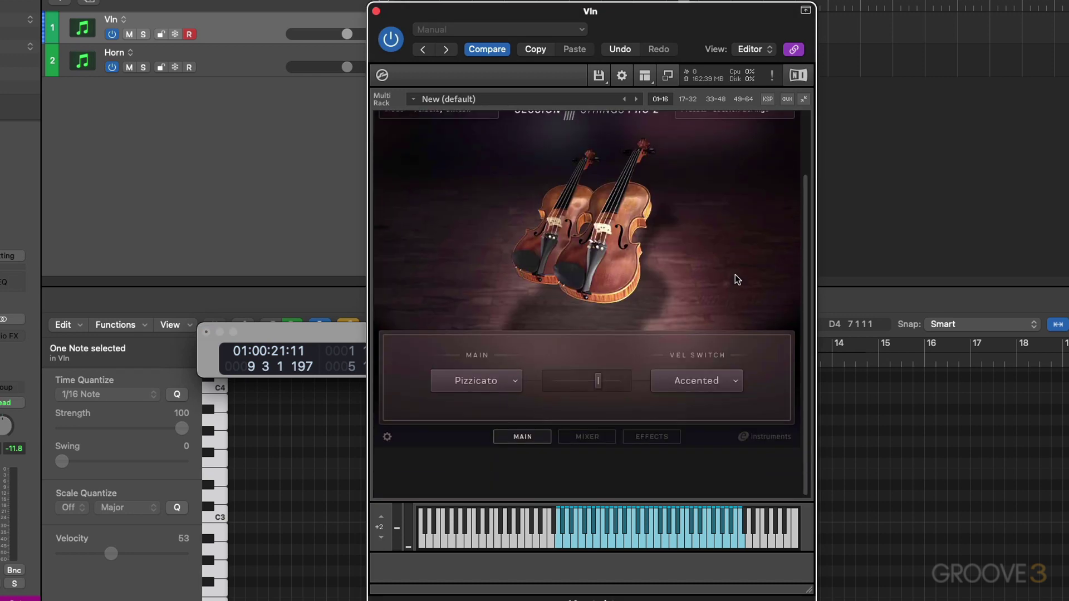
{"action": "left_click", "coordinate": [388, 437]}
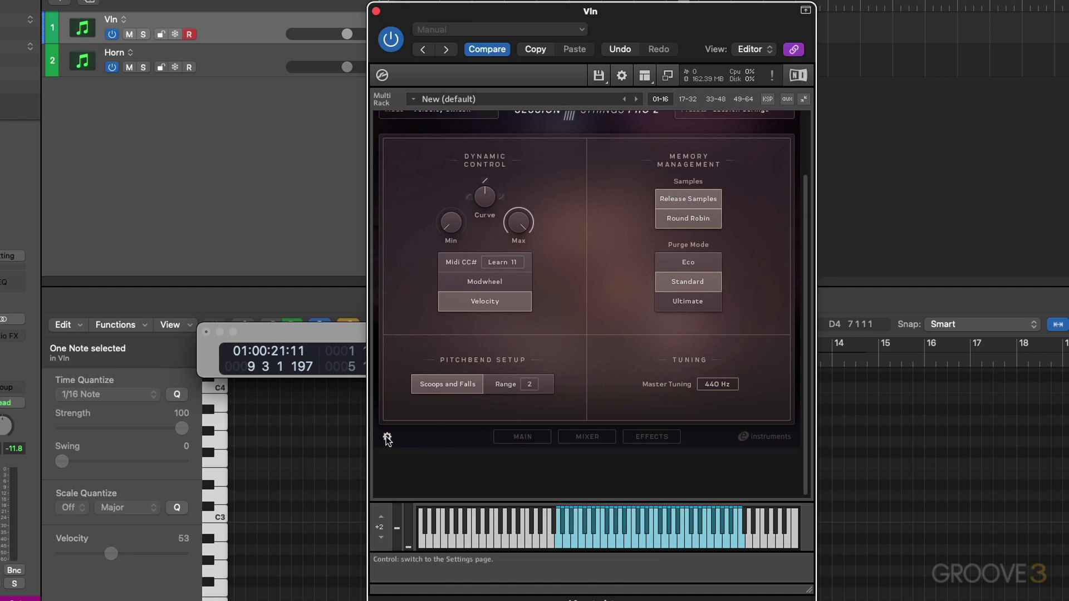
{"action": "left_click", "coordinate": [519, 438]}
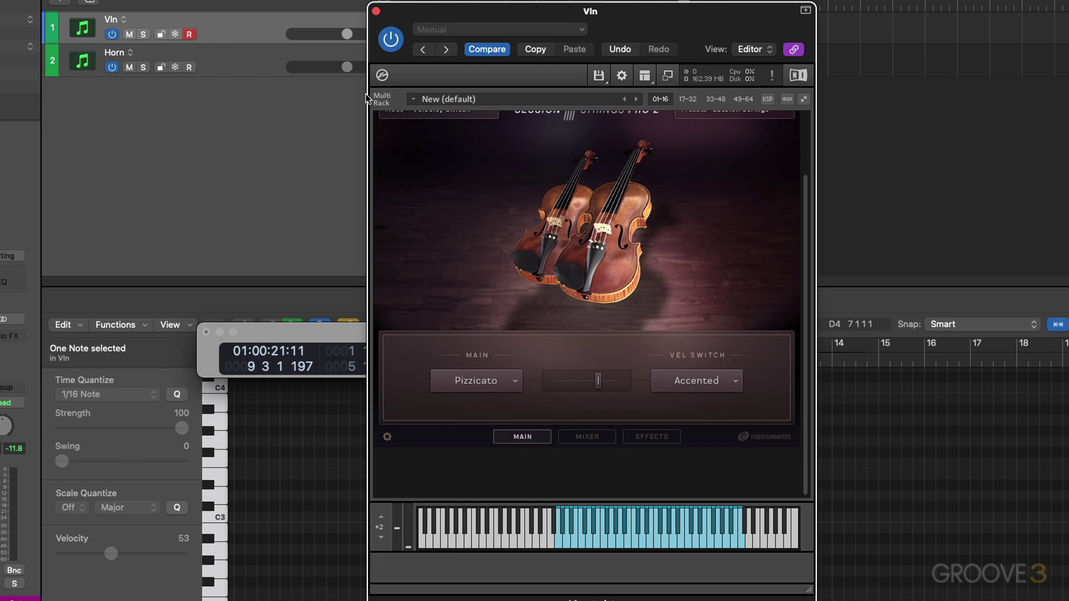
Step: Open the Horns Articulation Slot Setup on the Horn track's Brass Ensemble, leaving triggering on Key
{"action": "left_click", "coordinate": [246, 59]}
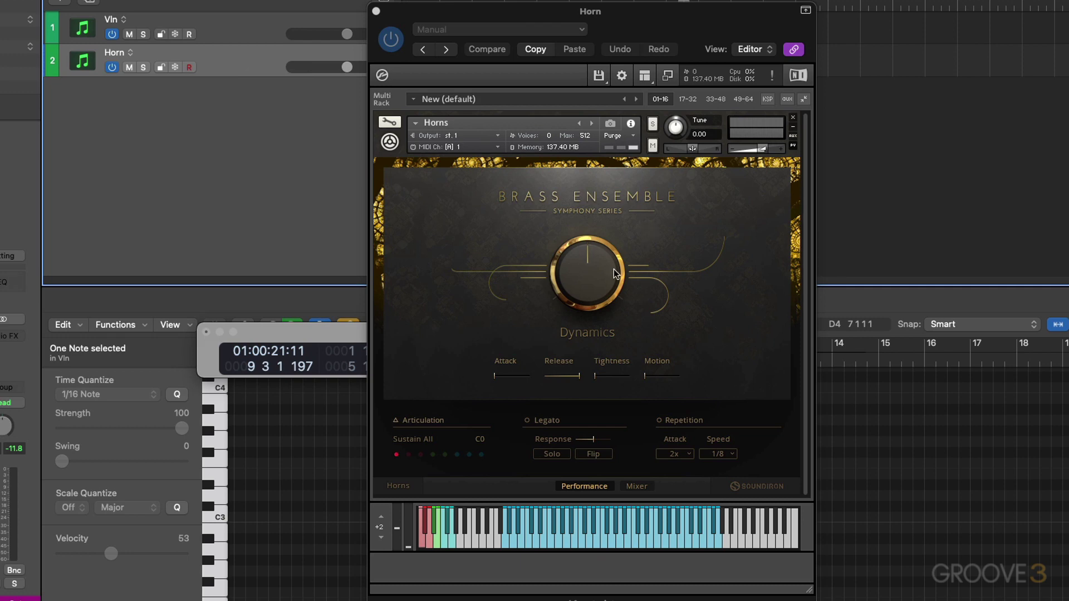
{"action": "left_click", "coordinate": [421, 423]}
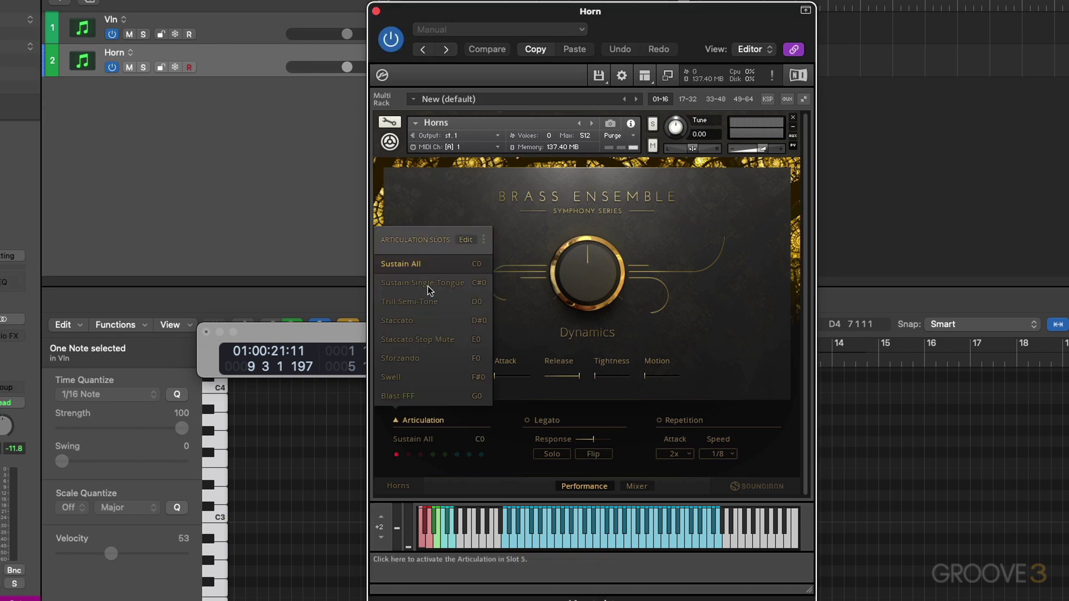
{"action": "left_click", "coordinate": [464, 242]}
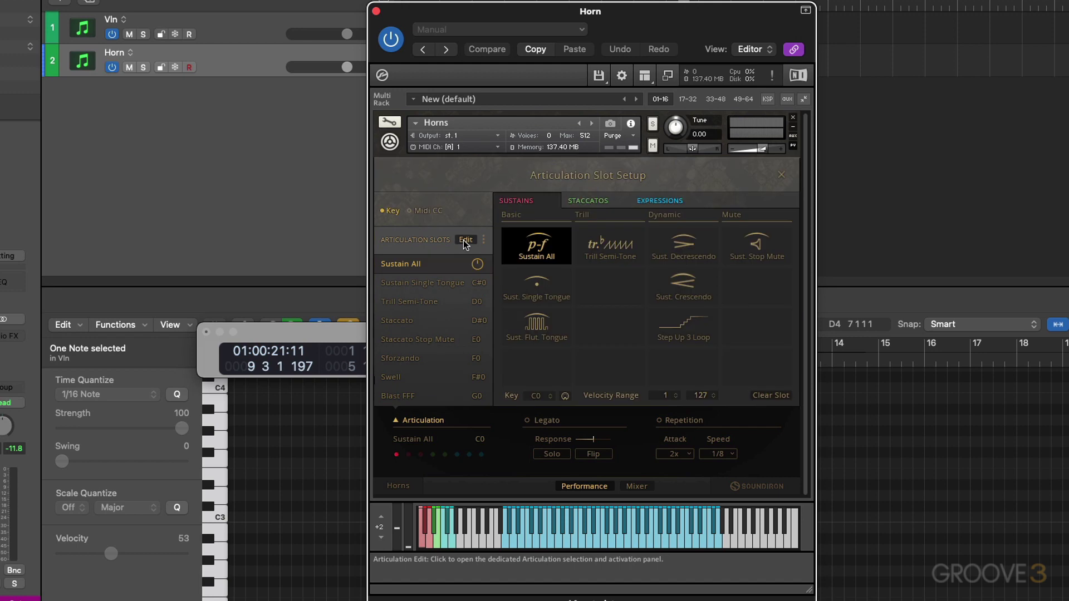
{"action": "left_click", "coordinate": [421, 212]}
{"action": "left_click", "coordinate": [392, 212]}
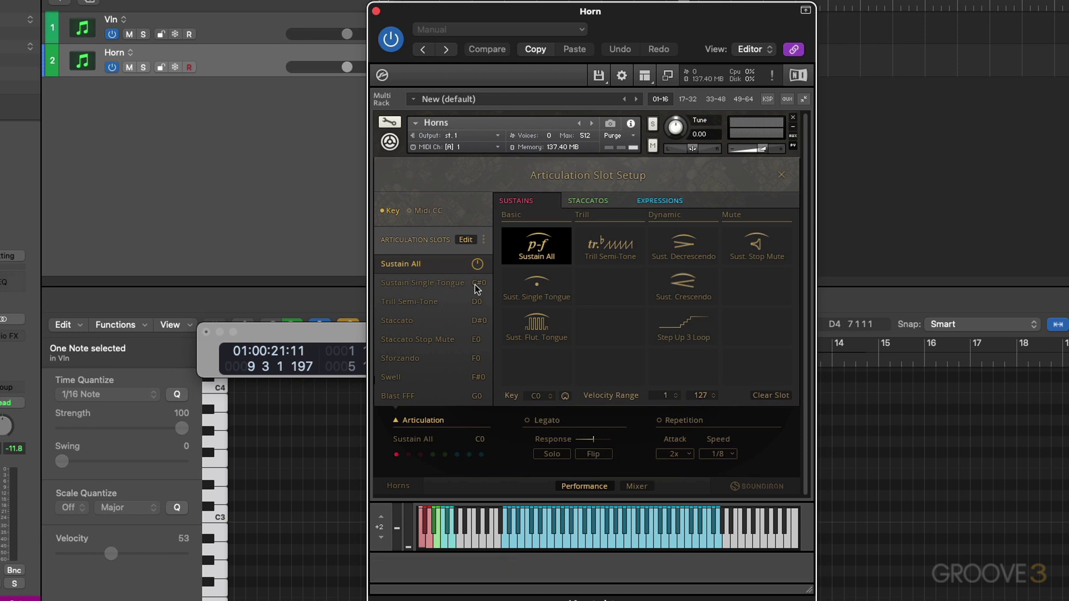
Step: Put Sustain Single Tongue on C0 at velocity 65–127 and cap Sustain All at 64
{"action": "left_click", "coordinate": [426, 283]}
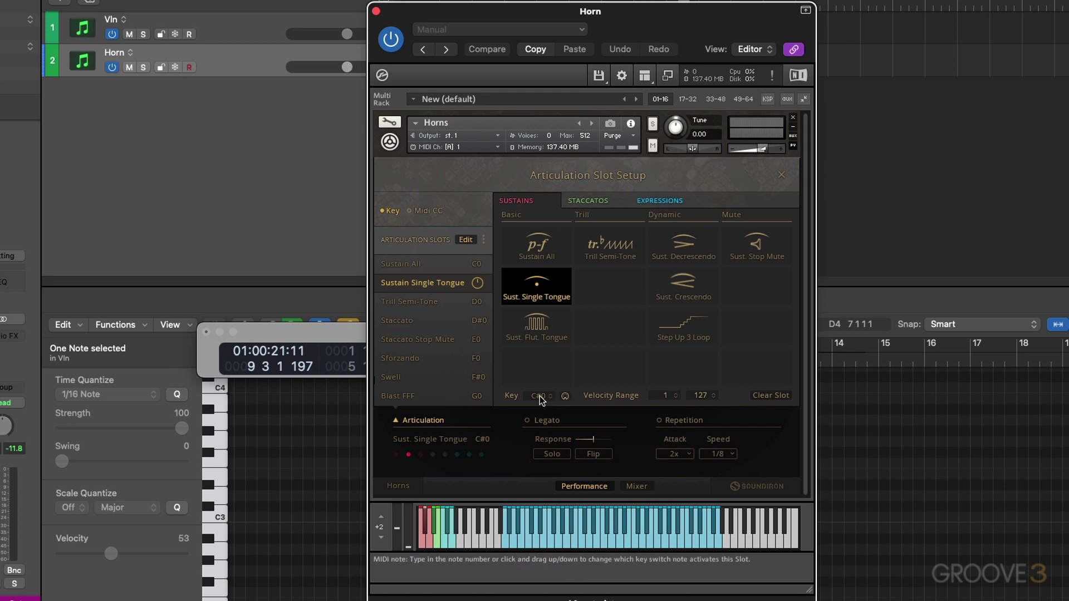
{"action": "left_click_drag", "start_coordinate": [539, 397], "coordinate": [539, 399]}
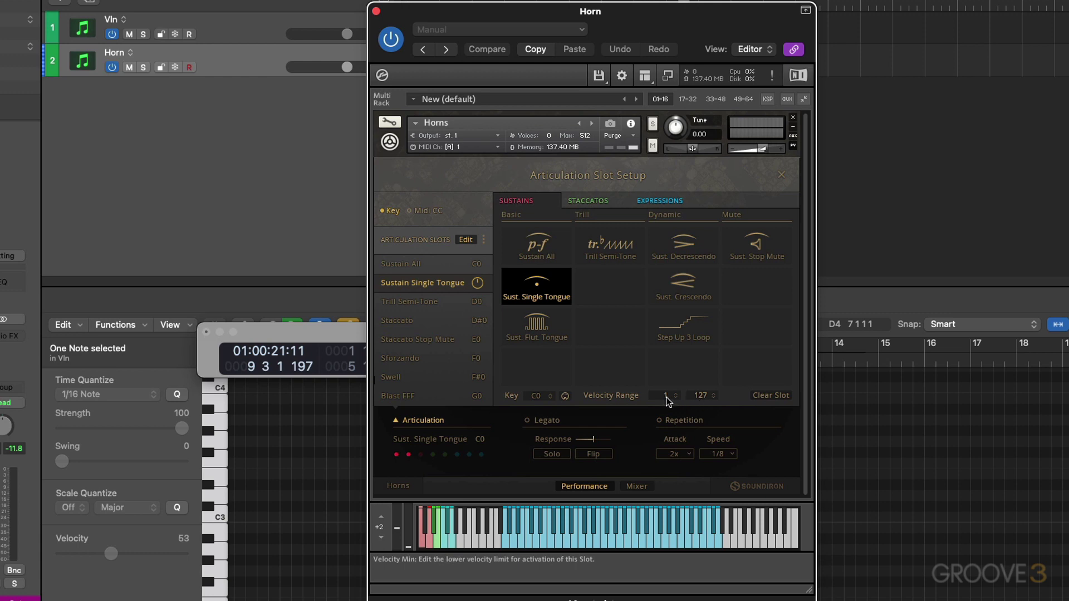
{"action": "left_click_drag", "start_coordinate": [666, 397], "coordinate": [666, 268]}
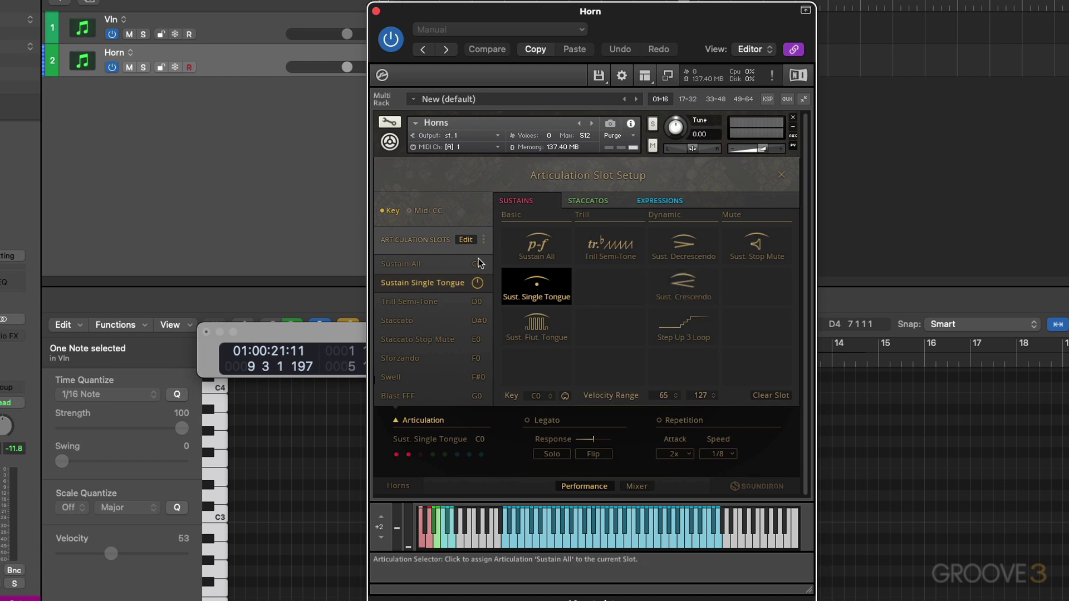
{"action": "left_click", "coordinate": [435, 263]}
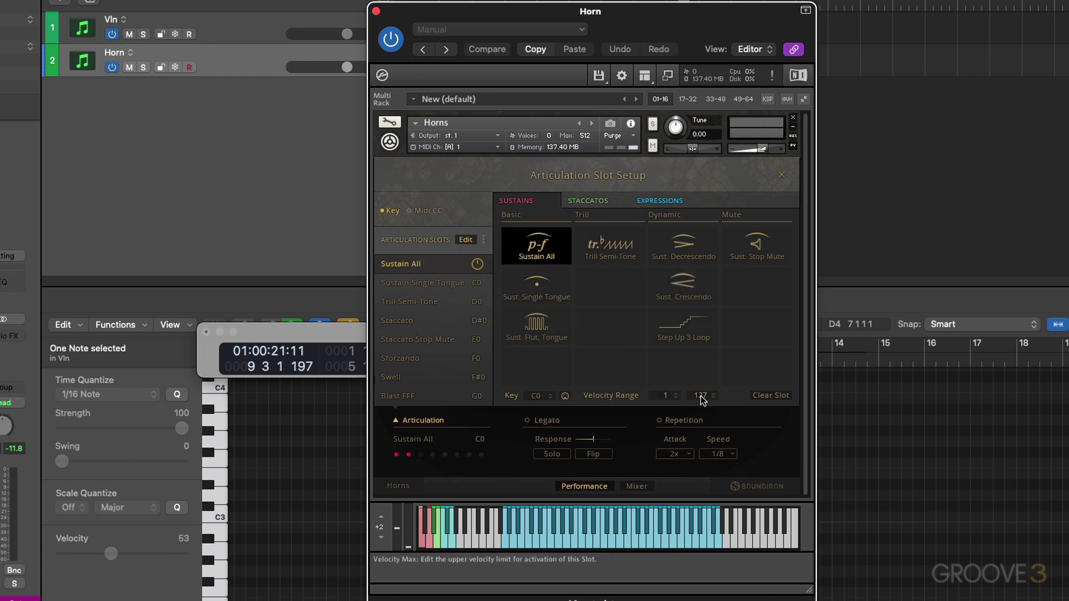
{"action": "left_click_drag", "start_coordinate": [700, 396], "coordinate": [697, 523]}
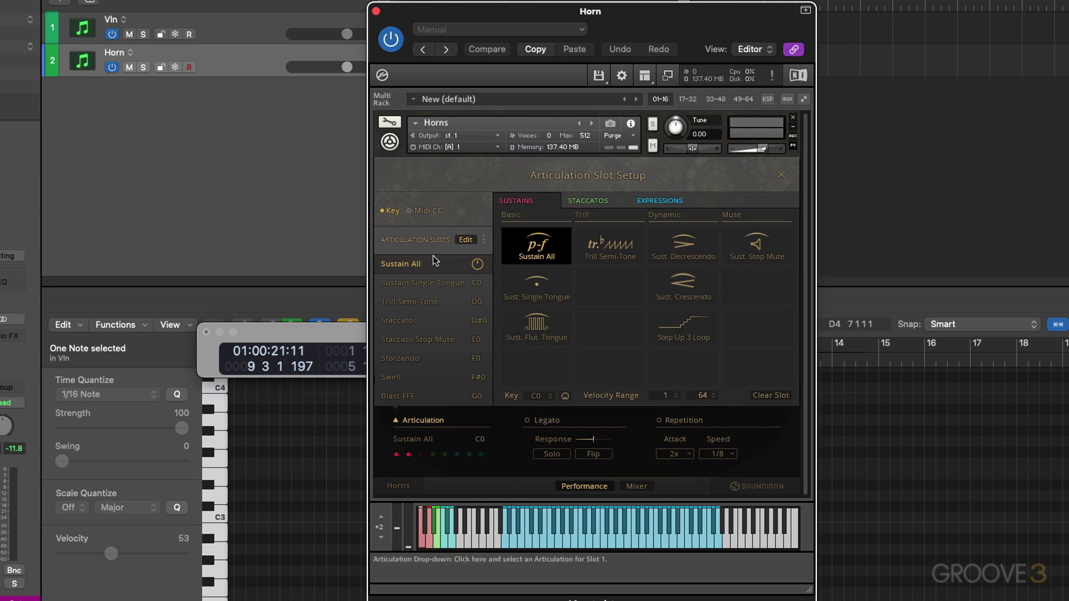
{"action": "left_click", "coordinate": [432, 283]}
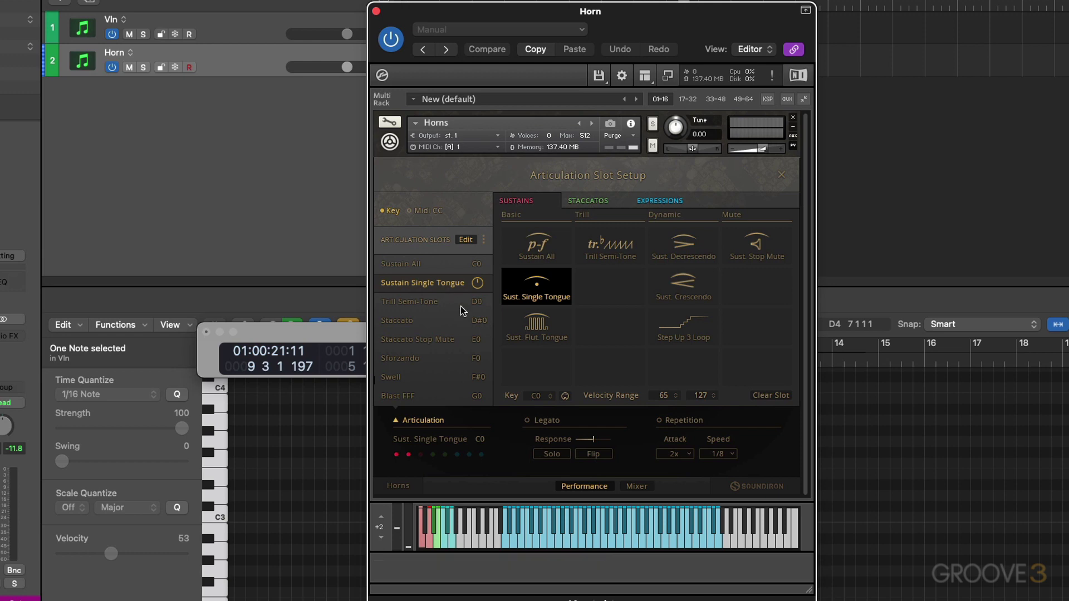
{"action": "left_click", "coordinate": [461, 264]}
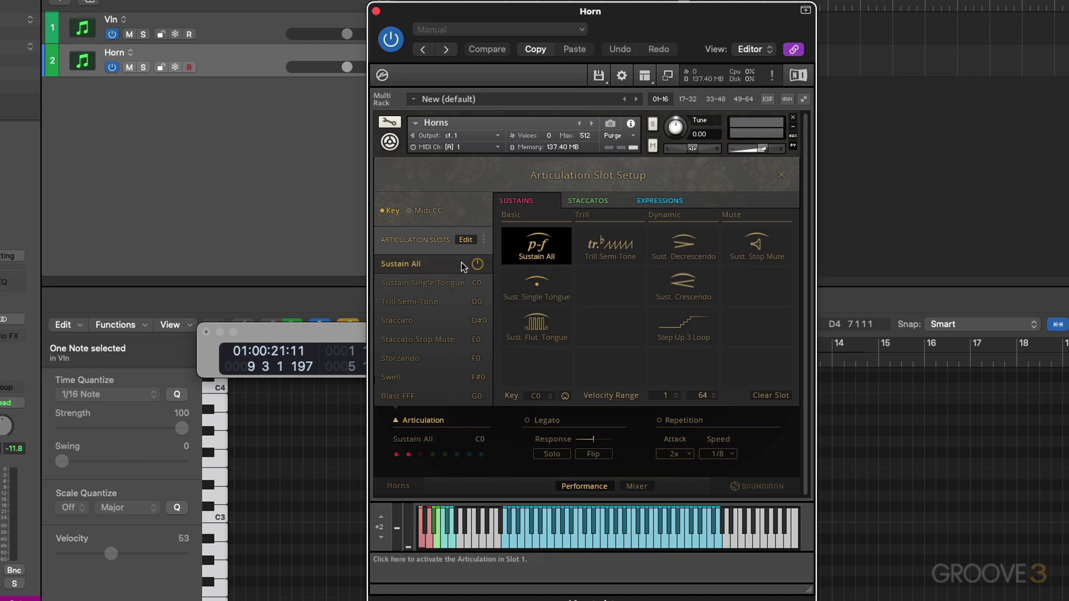
{"action": "left_click", "coordinate": [325, 336]}
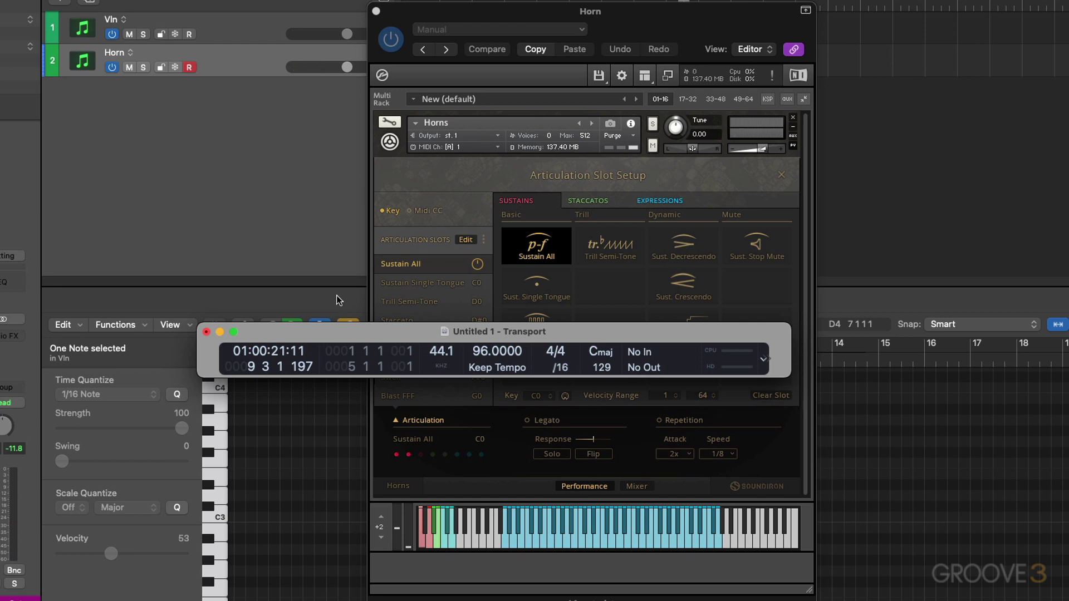
{"action": "left_click", "coordinate": [426, 174]}
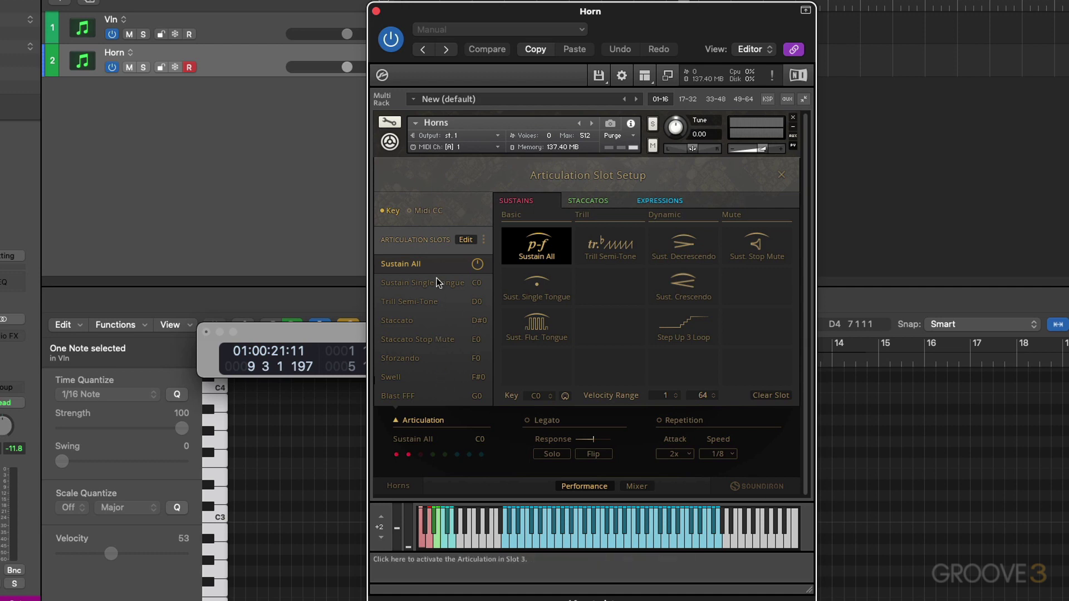
Step: Clear the Blast FFF, Swell, Sforzando, Staccato Stop Mute and Staccato articulation slots
{"action": "left_click", "coordinate": [446, 397]}
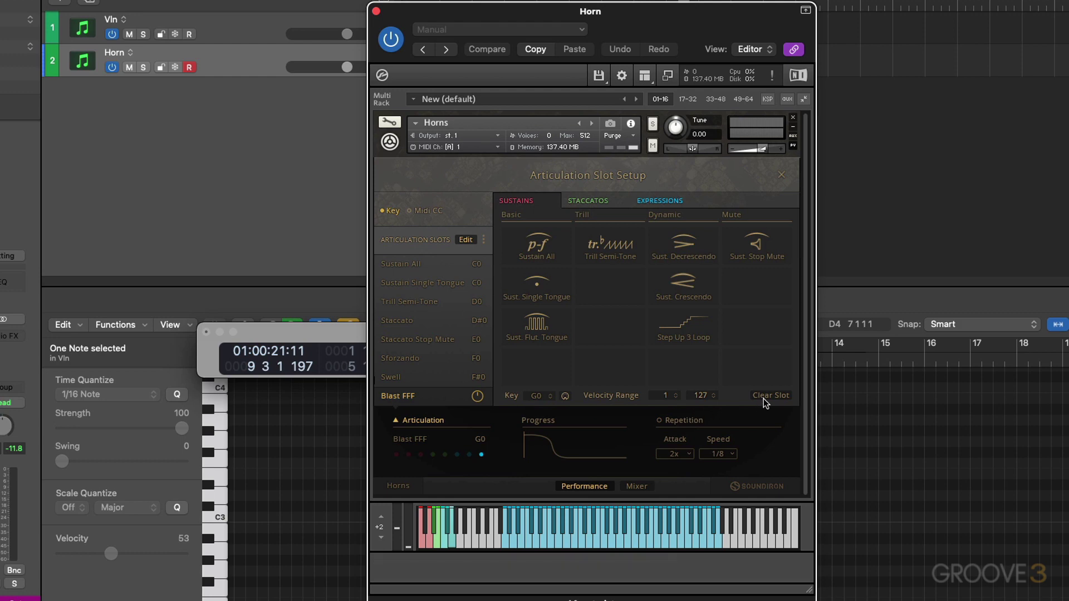
{"action": "left_click", "coordinate": [440, 377]}
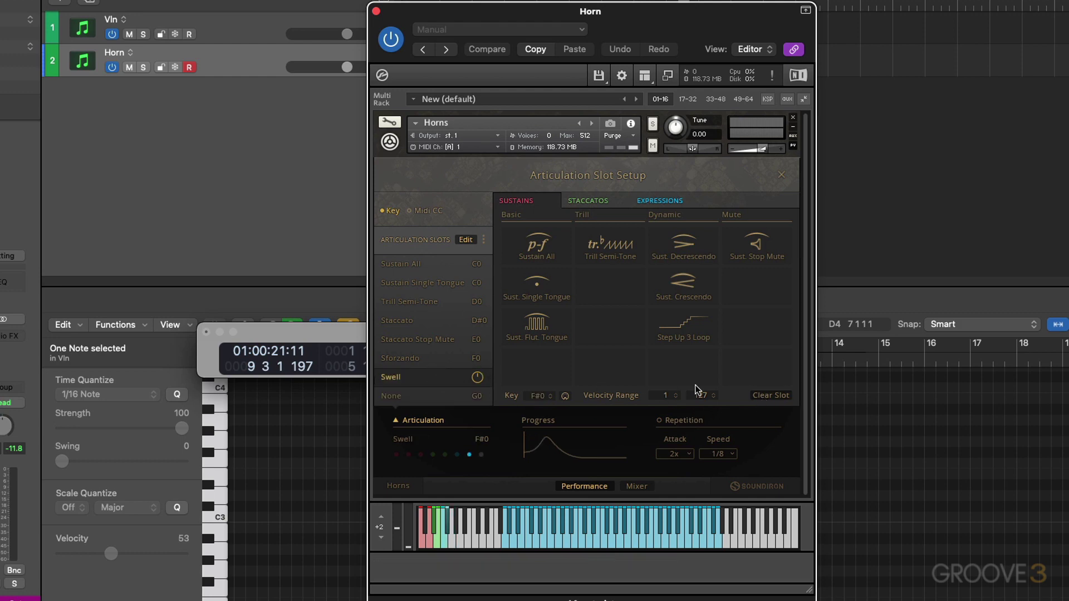
{"action": "left_click", "coordinate": [771, 397]}
{"action": "left_click", "coordinate": [456, 359]}
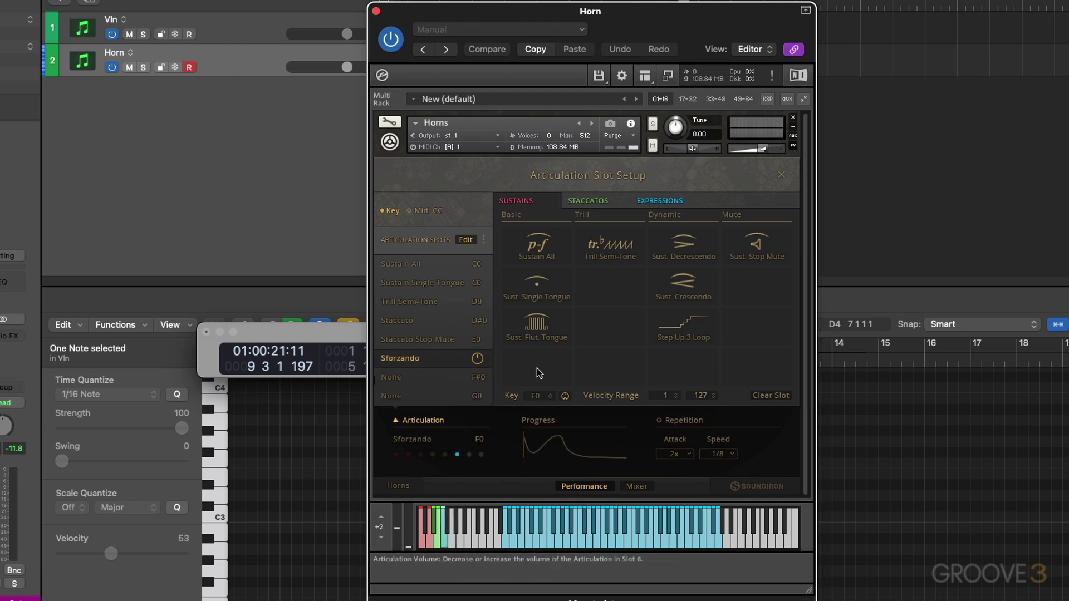
{"action": "left_click", "coordinate": [767, 396]}
{"action": "left_click", "coordinate": [444, 340]}
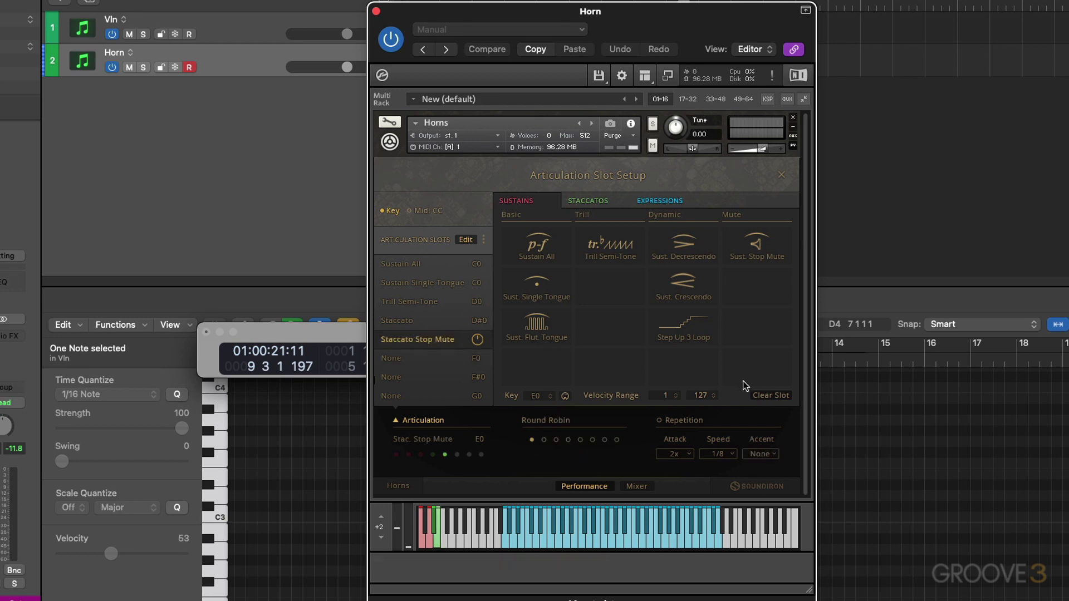
{"action": "left_click", "coordinate": [768, 397]}
{"action": "left_click", "coordinate": [436, 322]}
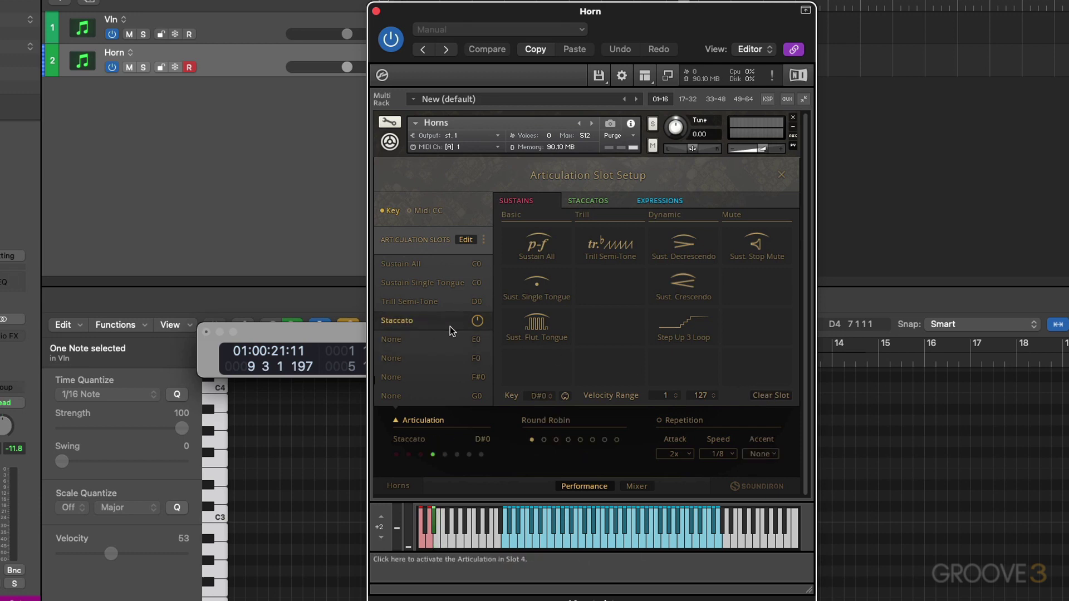
{"action": "left_click", "coordinate": [763, 396]}
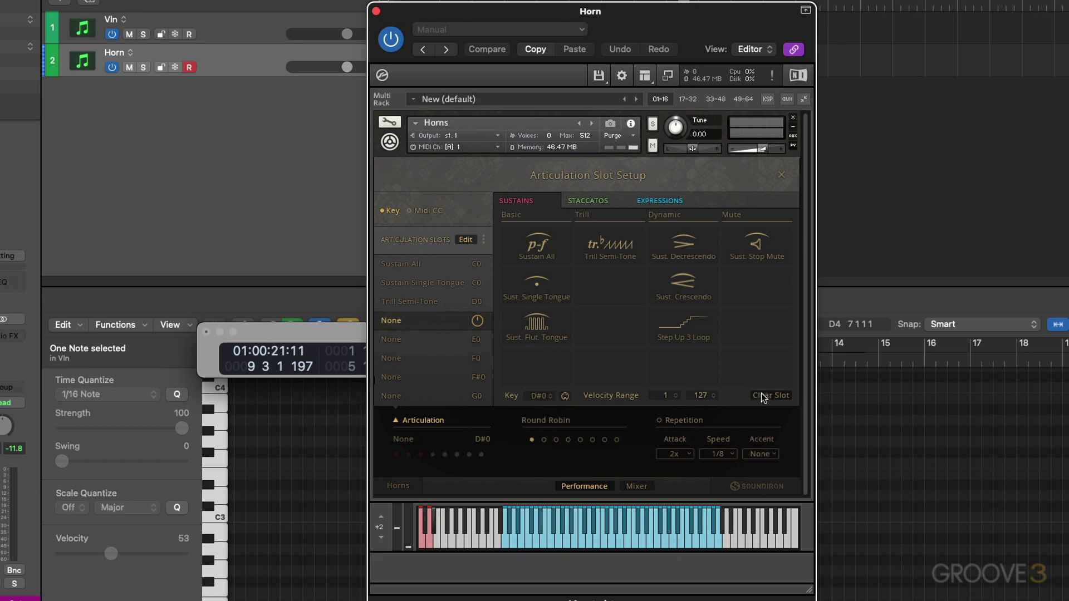
Step: Move Trill Semi-Tone's trigger key from D0 to C0
{"action": "left_click", "coordinate": [440, 302]}
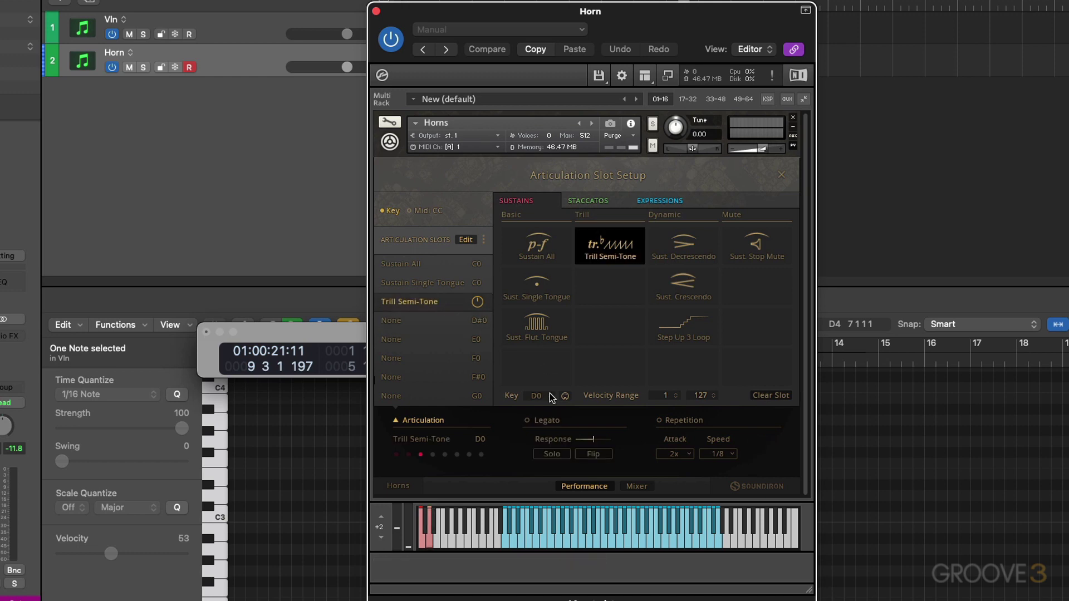
{"action": "left_click_drag", "start_coordinate": [539, 397], "coordinate": [540, 401]}
{"action": "left_click", "coordinate": [452, 284]}
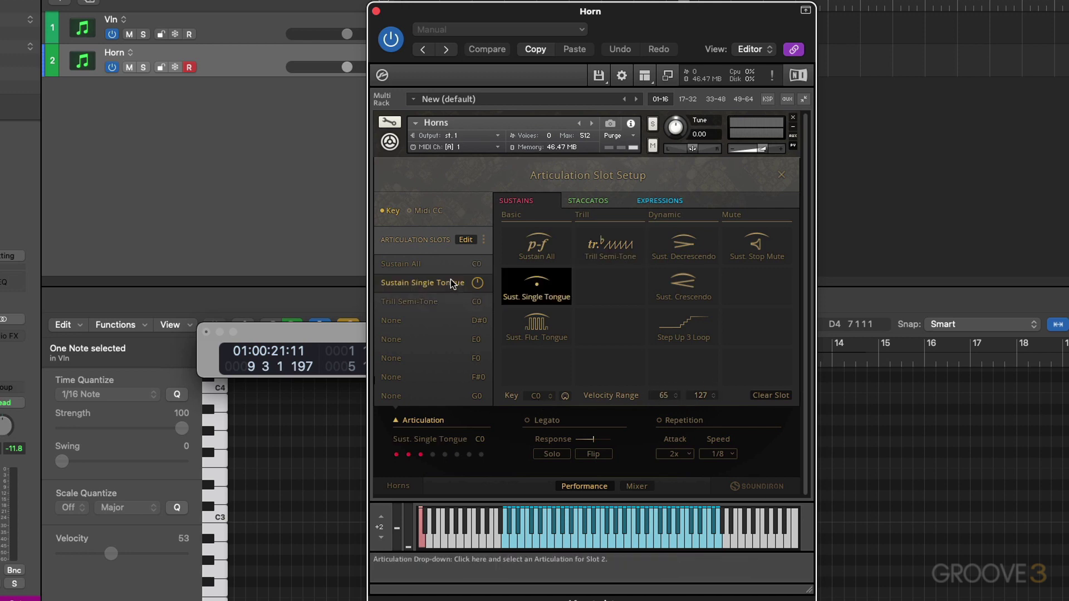
Step: Distribute velocity equally: Sustain All 1–42, Sustain Single Tongue 43–84, Trill Semi-Tone 85–127
{"action": "left_click", "coordinate": [482, 239]}
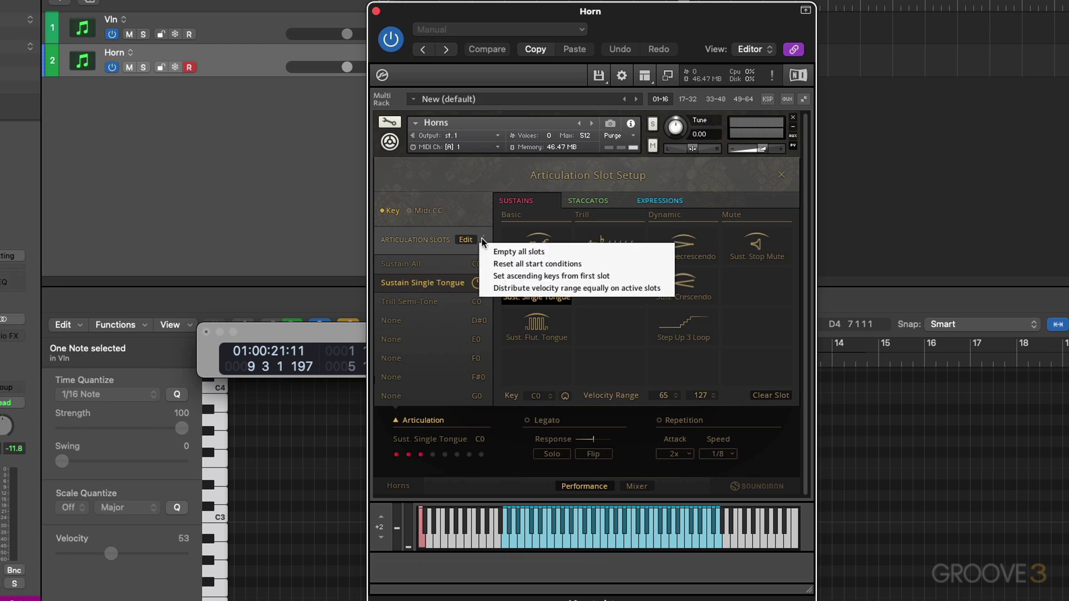
{"action": "left_click", "coordinate": [518, 288]}
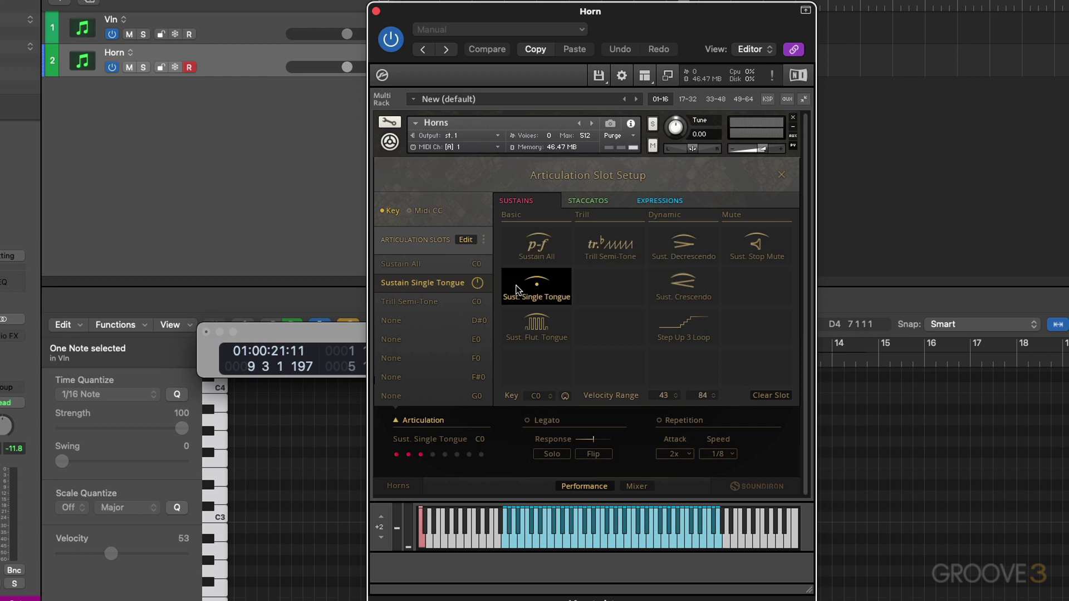
{"action": "left_click", "coordinate": [433, 262]}
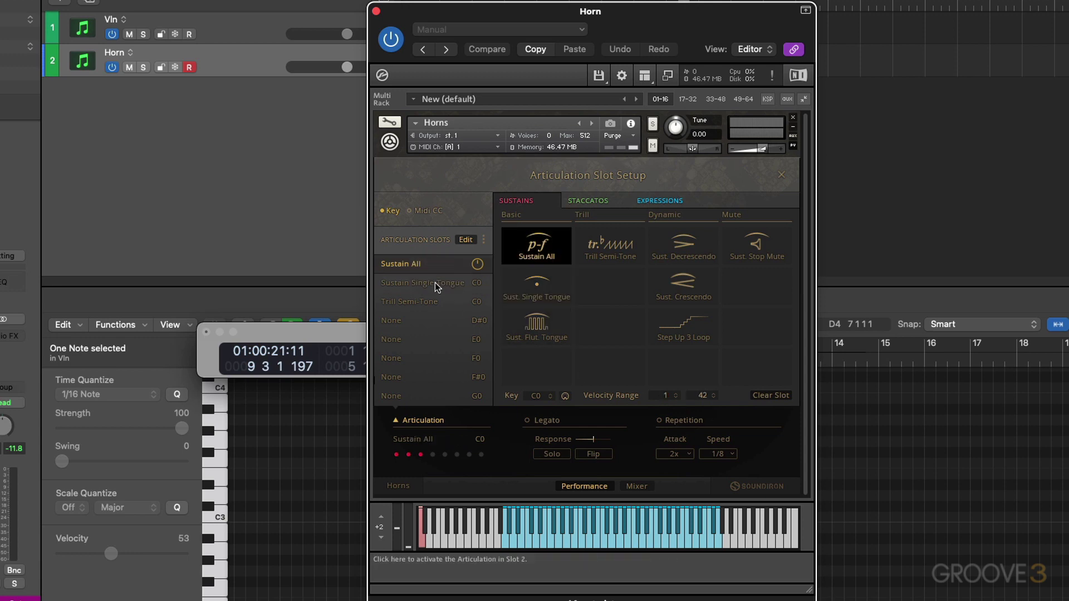
{"action": "left_click", "coordinate": [437, 284]}
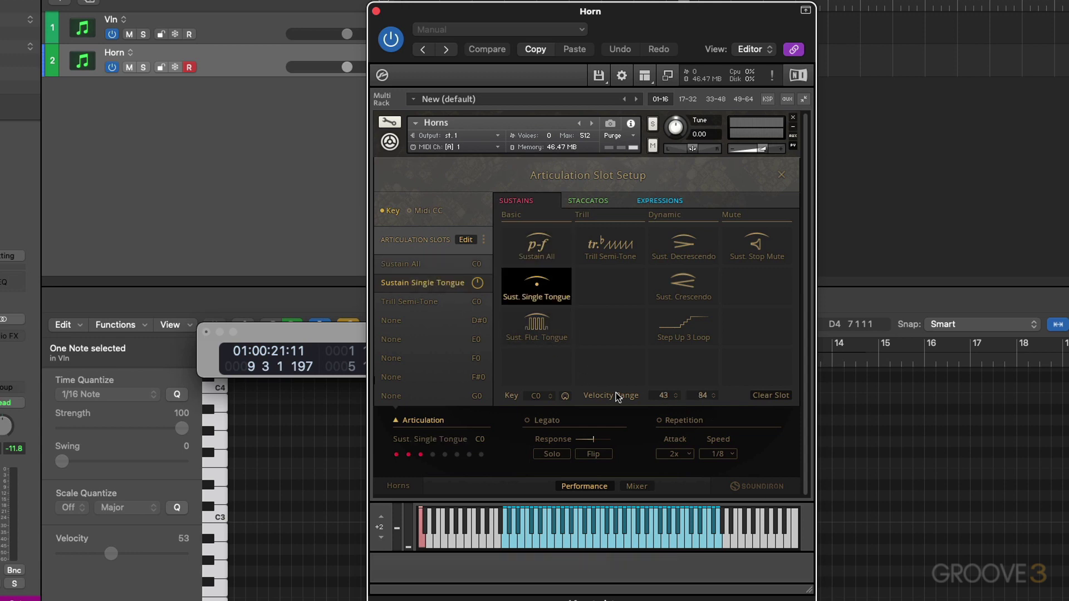
{"action": "left_click", "coordinate": [439, 301]}
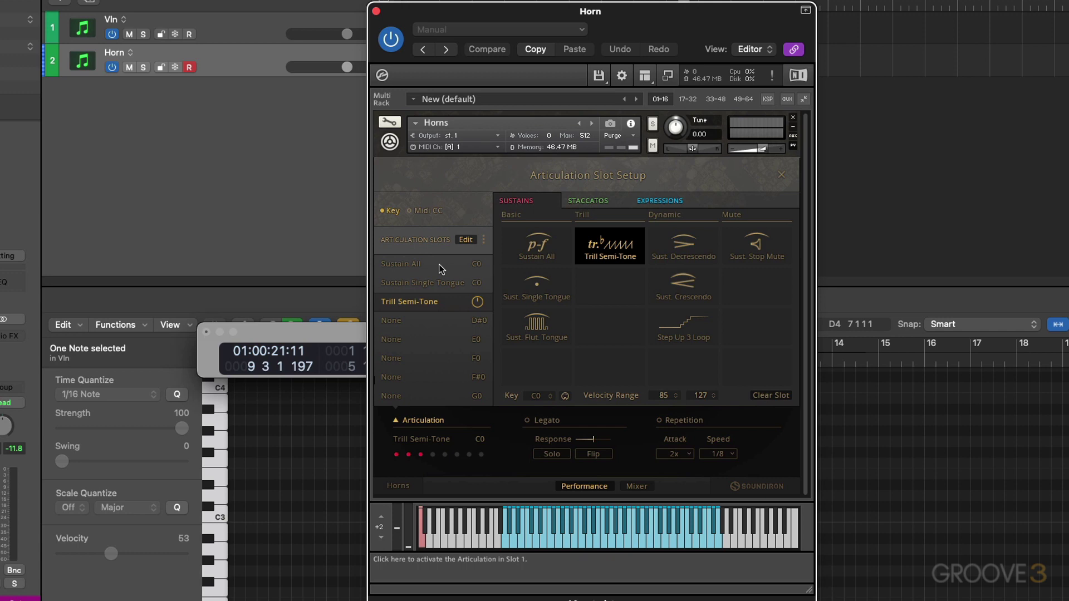
Step: Drag the floating Transport window up off the horn articulation slot list
{"action": "left_click", "coordinate": [347, 332]}
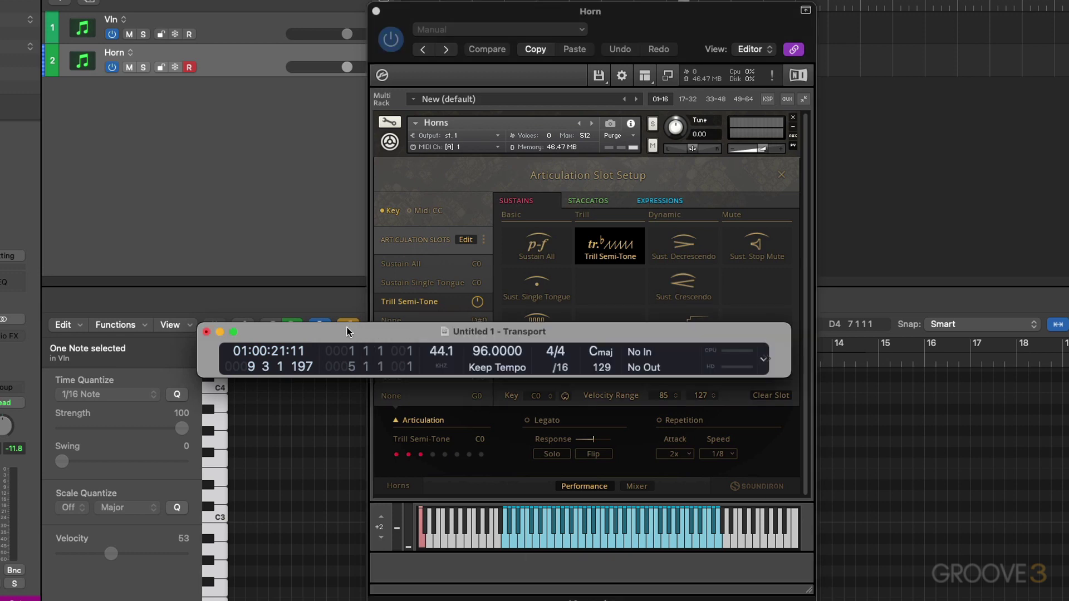
{"action": "left_click_drag", "start_coordinate": [347, 332], "coordinate": [403, 169]}
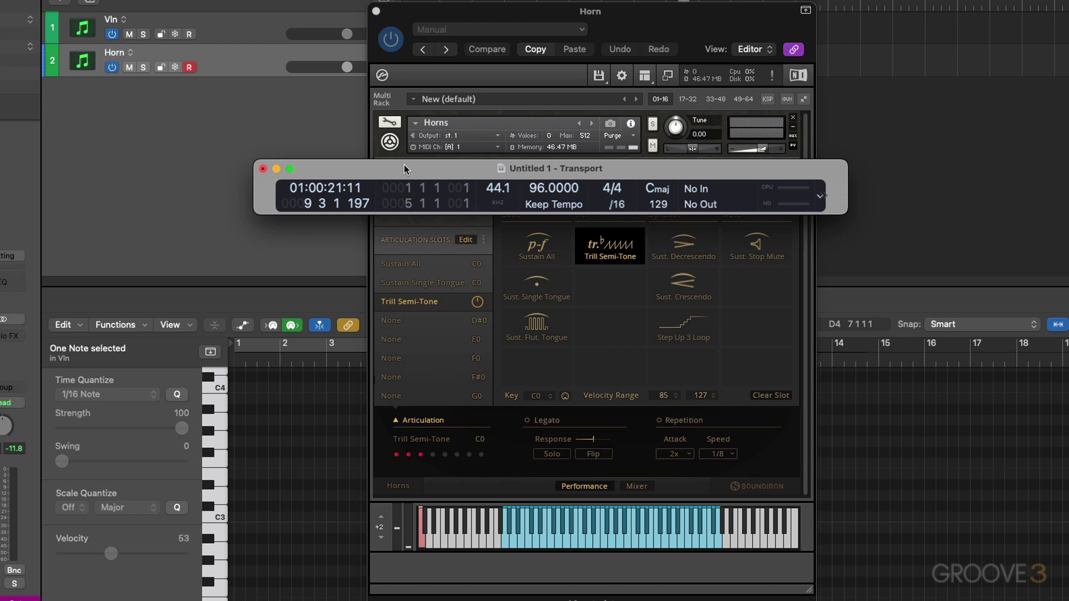
Step: Close the Transport window and move the Horn instrument window lower
{"action": "left_click", "coordinate": [263, 169]}
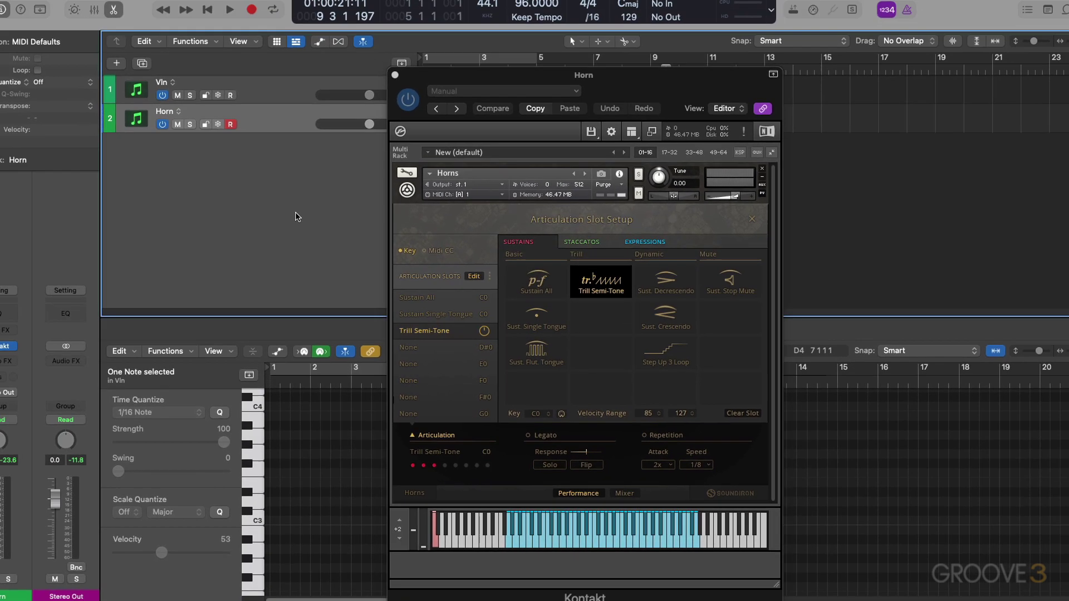
{"action": "left_click_drag", "start_coordinate": [480, 15], "coordinate": [491, 131]}
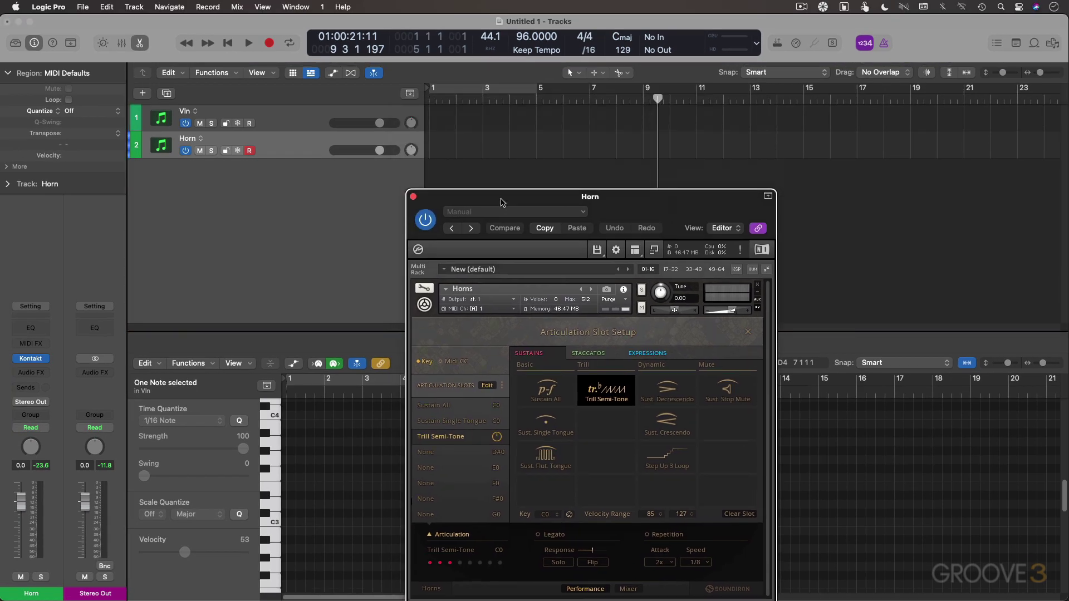
{"action": "left_click_drag", "start_coordinate": [501, 202], "coordinate": [517, 192]}
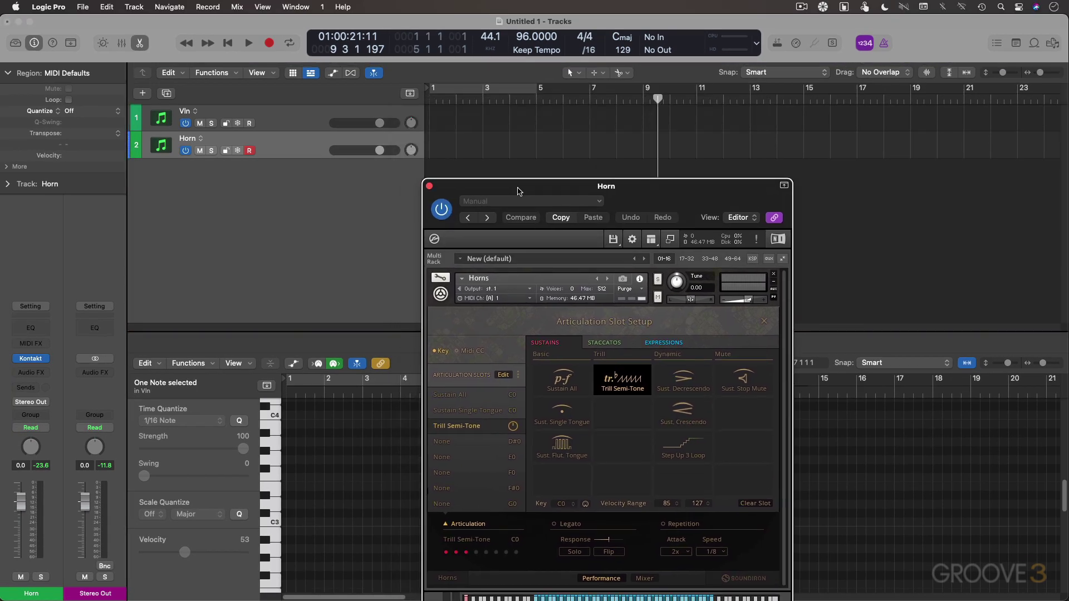
Step: Return to the song start, select the Vln track and start recording
{"action": "key", "text": "Return"}
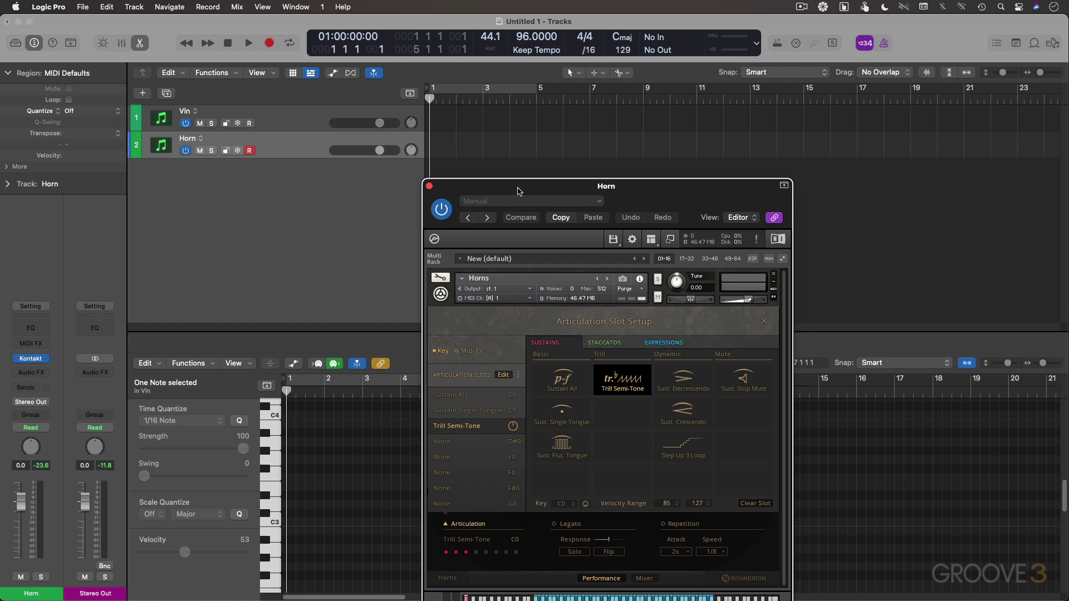
{"action": "key", "text": "Up"}
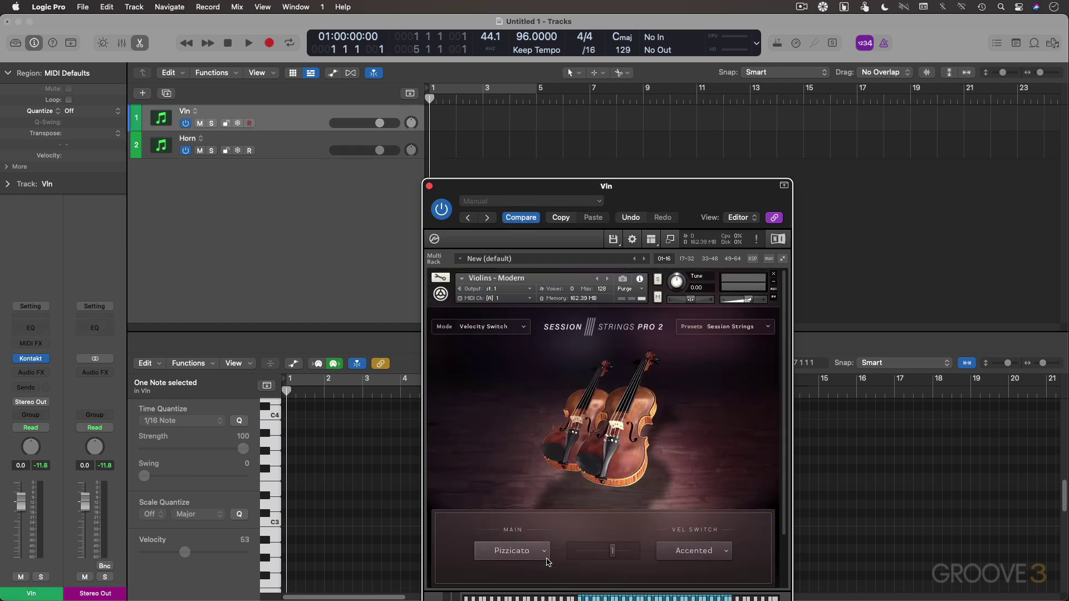
{"action": "mouse_move", "coordinate": [613, 555]}
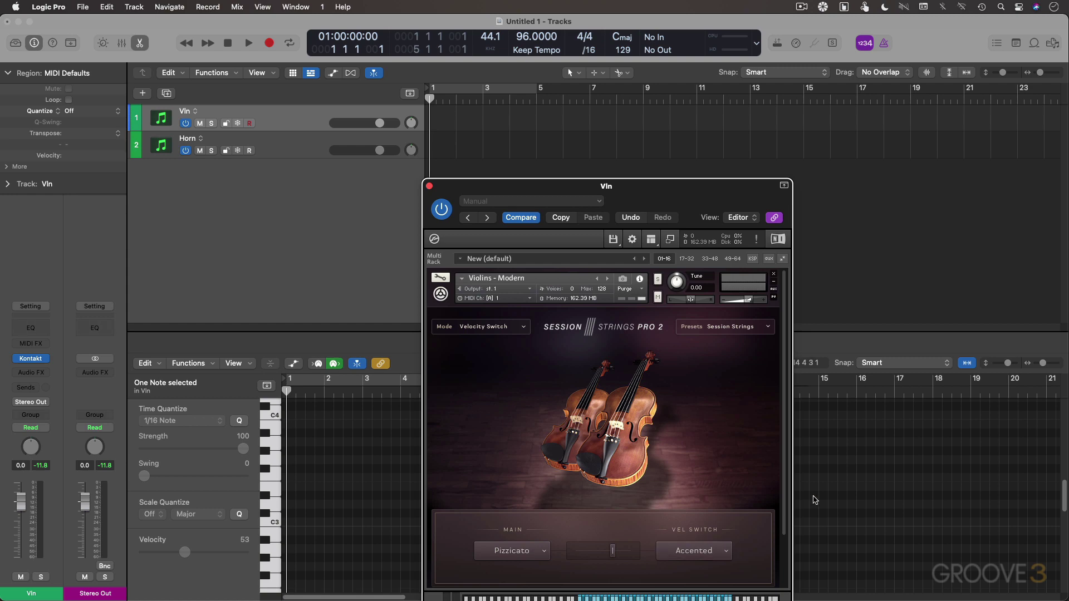
{"action": "key", "text": "r"}
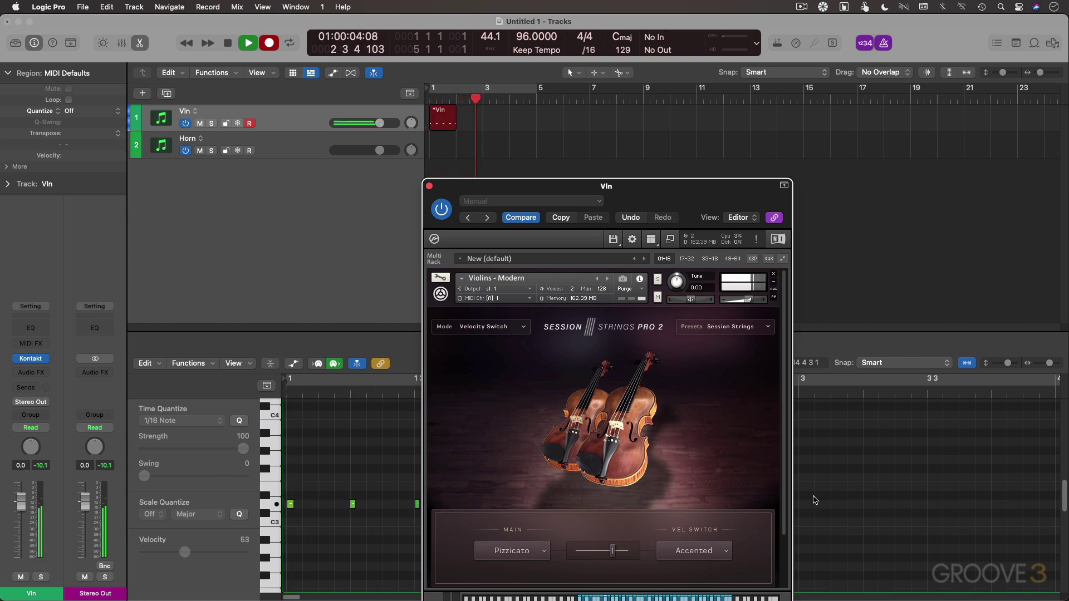
Step: Stop the Vln recording and close the Kontakt strings window to reveal the recorded D3 notes
{"action": "key", "text": "space"}
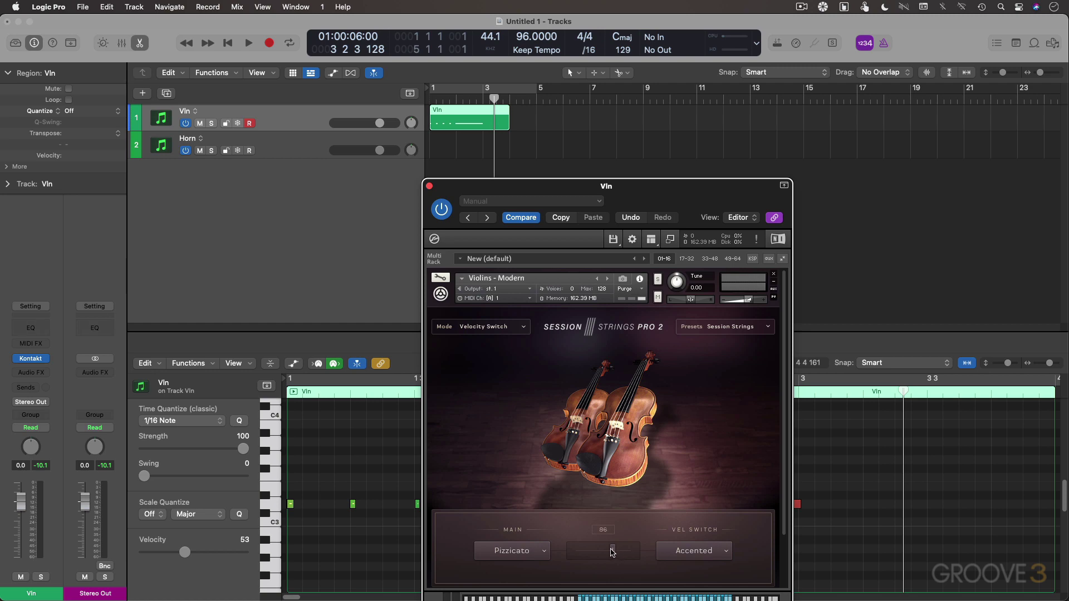
{"action": "key", "text": "super+w"}
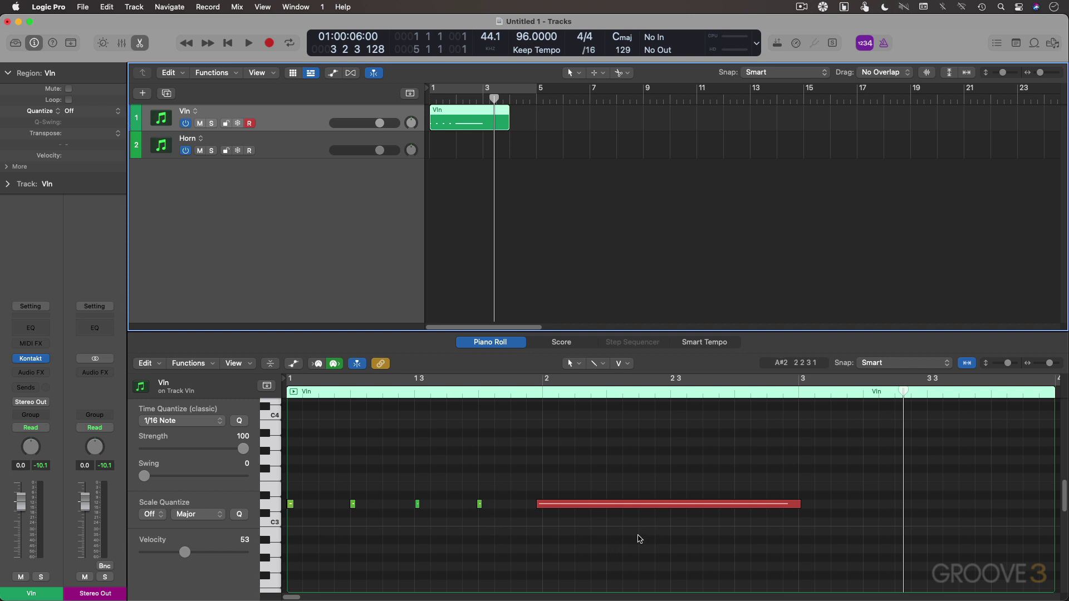
Step: Drag the long held D3 note's velocity from 122 down to 71, then show the Note Velocity lane
{"action": "left_click", "coordinate": [640, 504]}
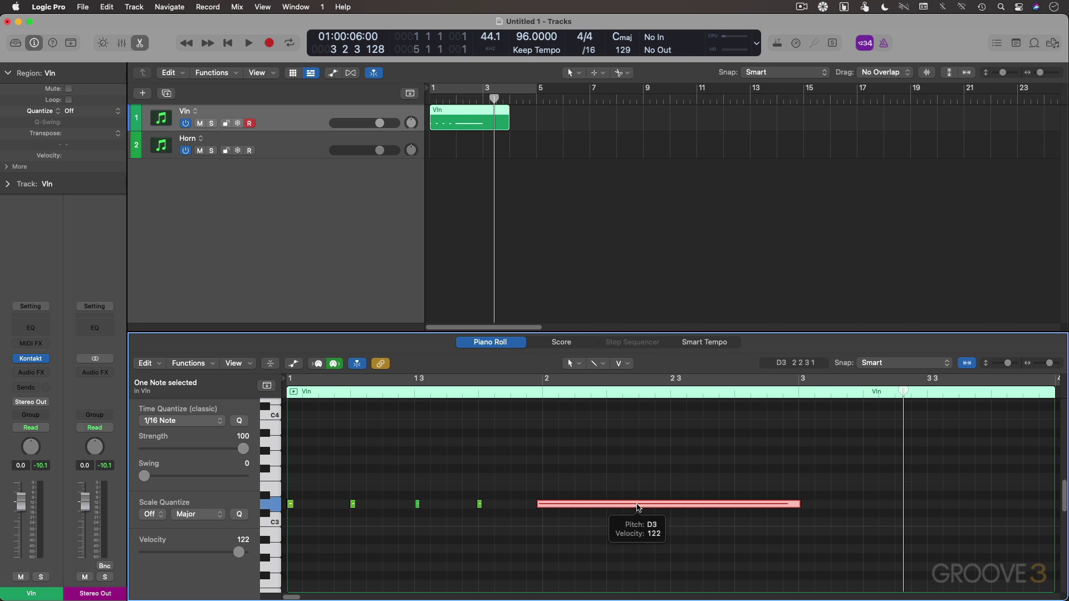
{"action": "left_click_drag", "start_coordinate": [639, 507], "coordinate": [639, 568]}
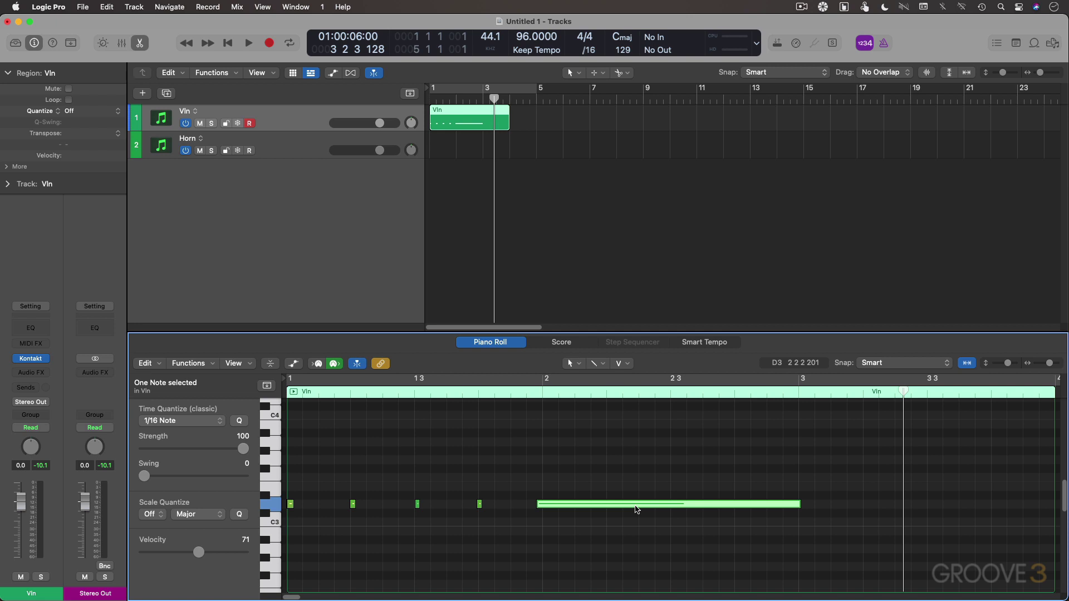
{"action": "key", "text": "a"}
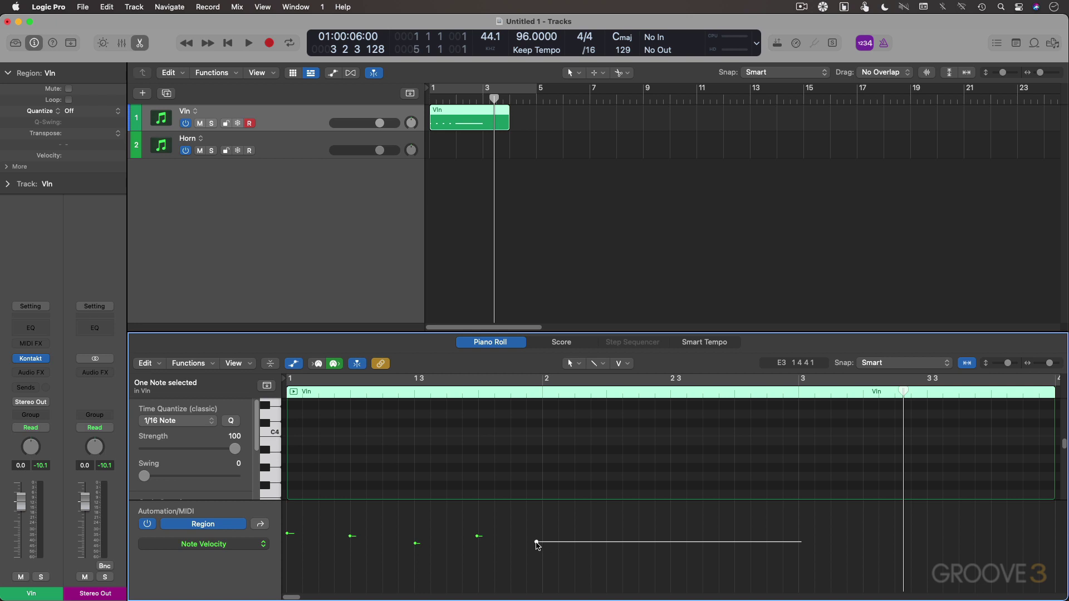
Step: Check that the long Vln note's velocity reads 90, leaving it unchanged
{"action": "mouse_move", "coordinate": [537, 542]}
{"action": "left_mouse_down"}
{"action": "mouse_move", "coordinate": [546, 549]}
{"action": "mouse_move", "coordinate": [547, 536]}
{"action": "left_mouse_up"}
{"action": "scroll", "coordinate": [575, 457], "scroll_direction": "up", "scroll_amount": 5}
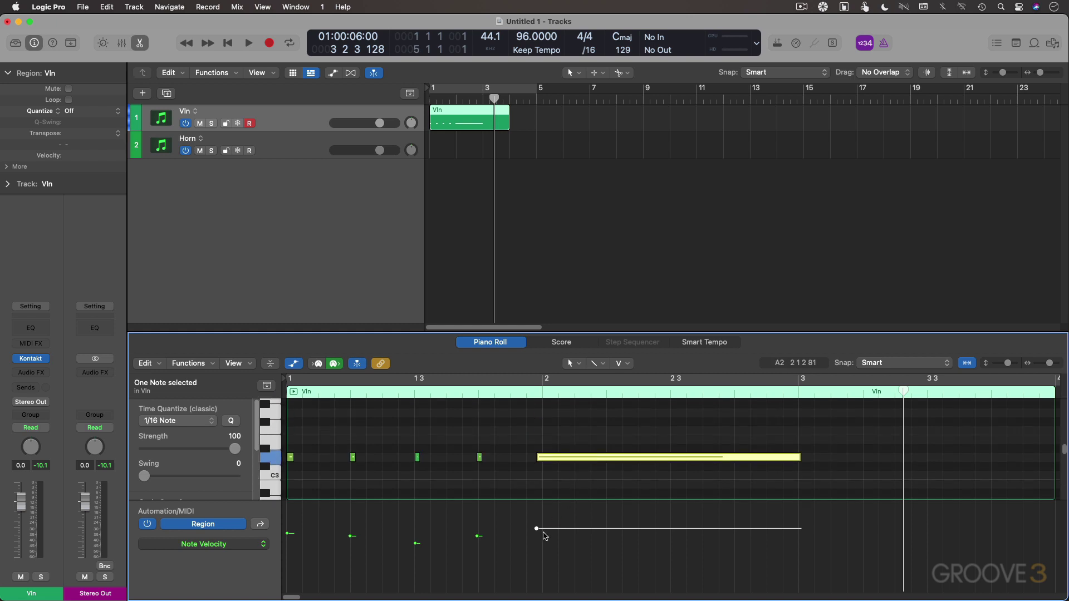
{"action": "left_click_drag", "start_coordinate": [537, 532], "coordinate": [546, 535]}
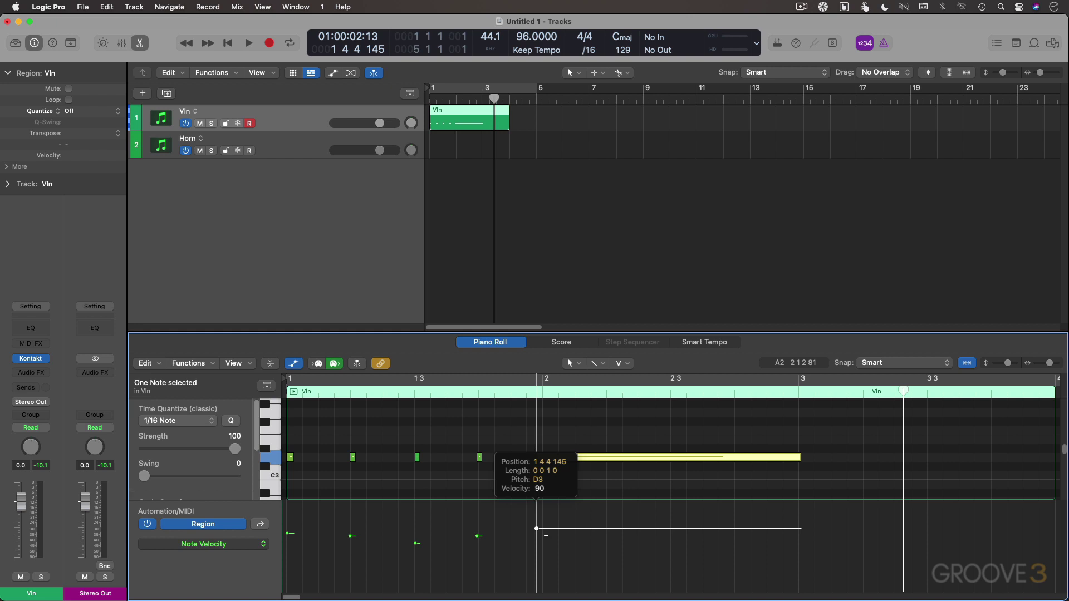
{"action": "left_click_drag", "start_coordinate": [546, 536], "coordinate": [546, 535]}
Step: Select the third and fourth short D3 notes and lower their velocities in the velocity lane
{"action": "left_click", "coordinate": [546, 535]}
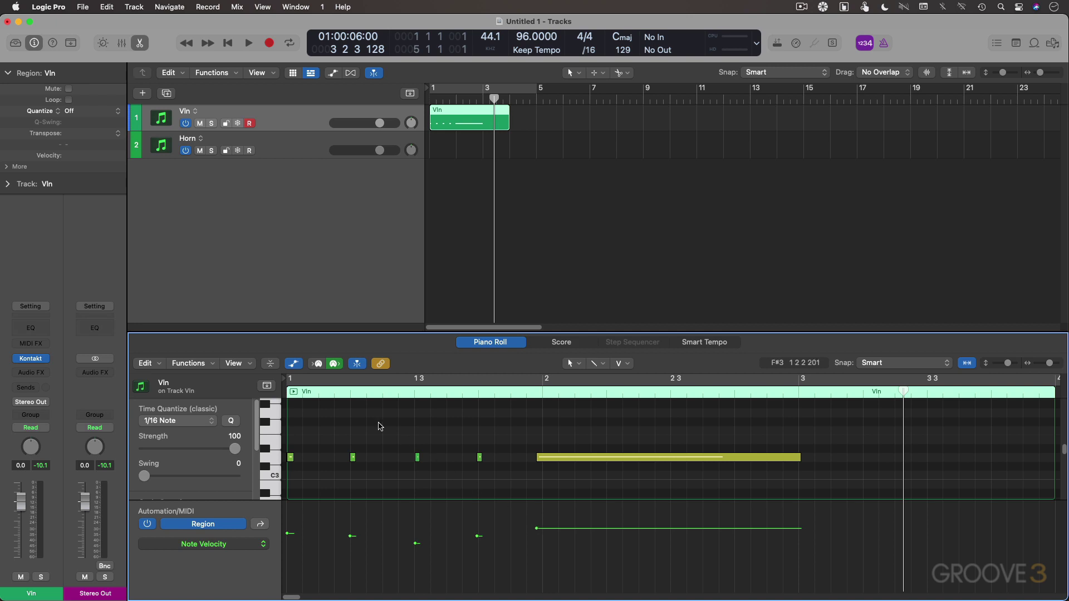
{"action": "mouse_move", "coordinate": [379, 421]}
{"action": "left_mouse_down"}
{"action": "mouse_move", "coordinate": [479, 485]}
{"action": "mouse_move", "coordinate": [492, 483]}
{"action": "left_mouse_up"}
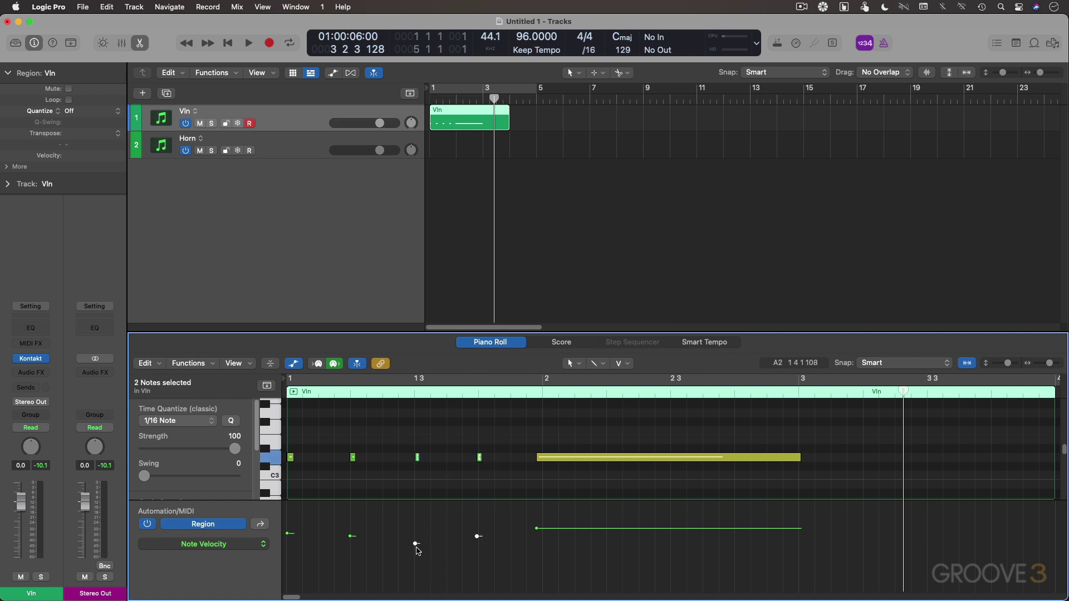
{"action": "left_click_drag", "start_coordinate": [416, 546], "coordinate": [417, 553]}
Step: Open the Event List beside the Tracks area and deselect the Vln region
{"action": "key", "text": "d"}
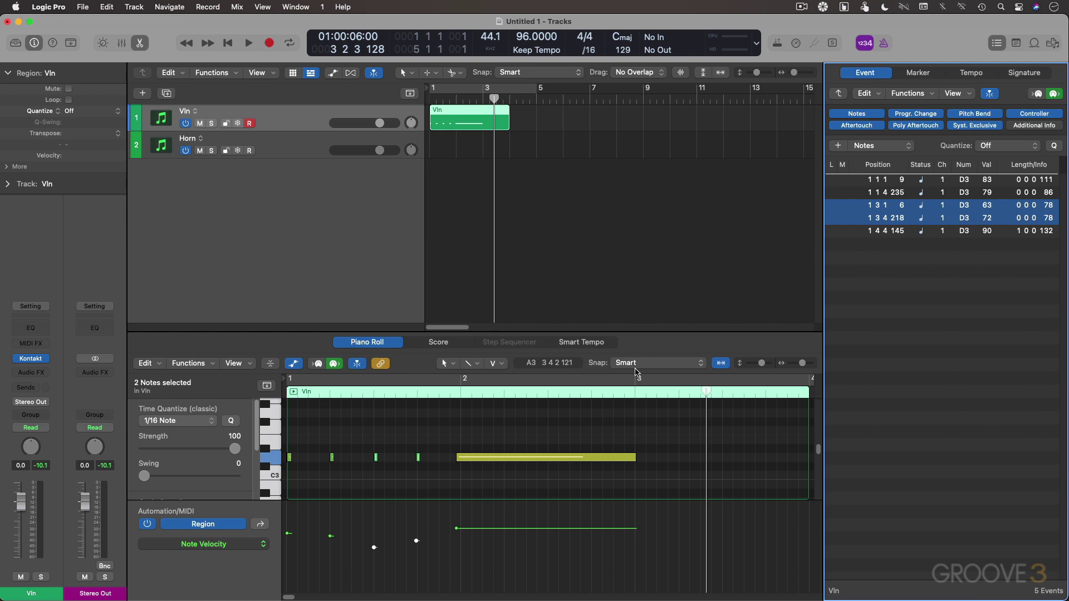
{"action": "left_click", "coordinate": [538, 189]}
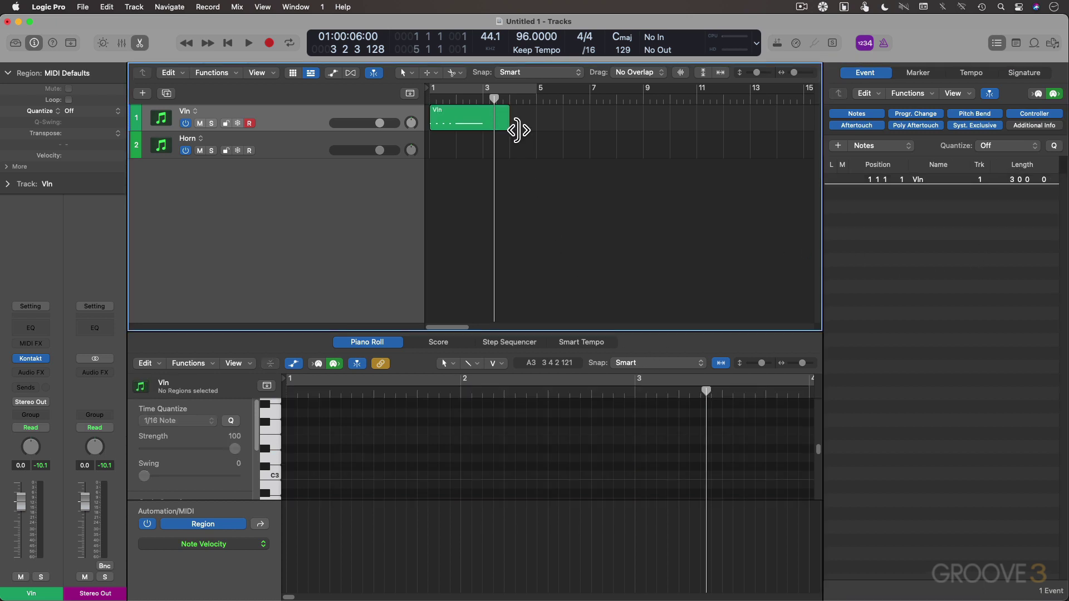
Step: Stretch the Vln region to bar 9, move the velocity-72 note to bar 5, play it, and reopen Kontakt
{"action": "left_click_drag", "start_coordinate": [510, 128], "coordinate": [662, 128]}
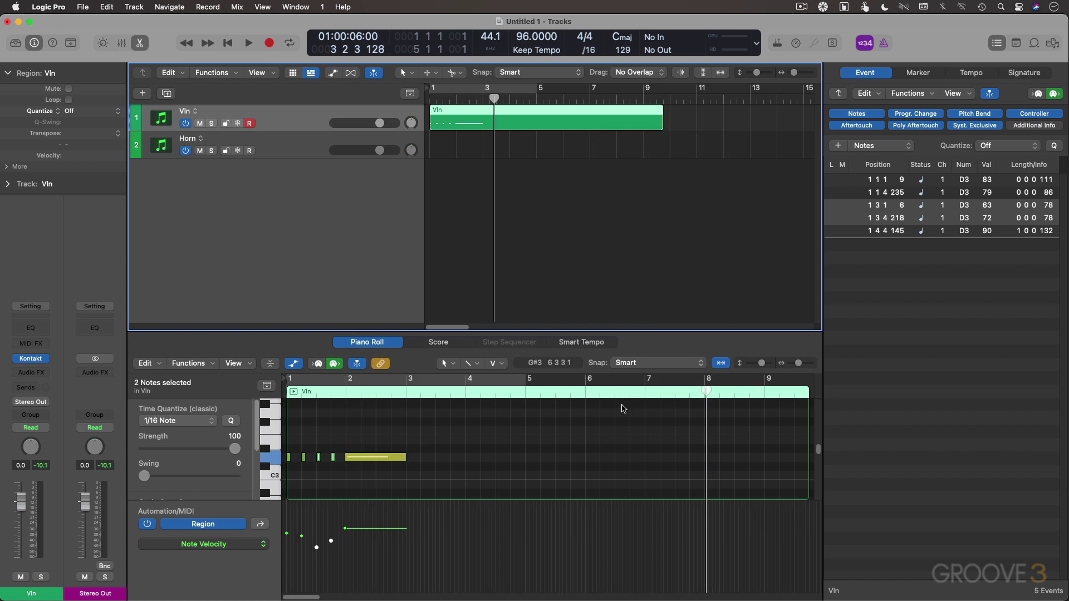
{"action": "left_click_drag", "start_coordinate": [328, 455], "coordinate": [552, 462]}
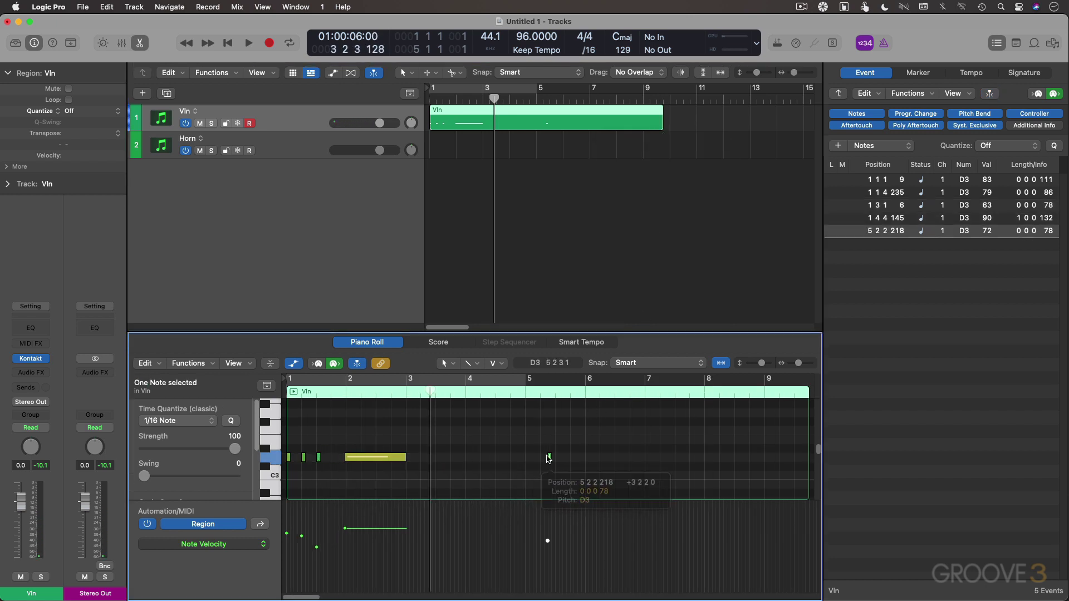
{"action": "left_click", "coordinate": [541, 394]}
{"action": "key", "text": "space"}
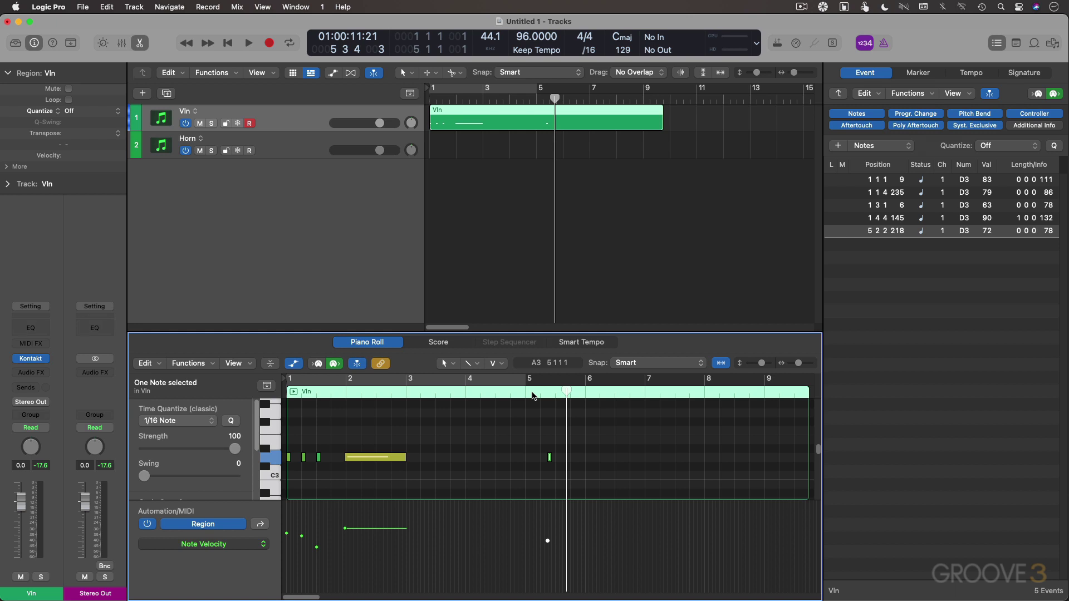
{"action": "key", "text": "v"}
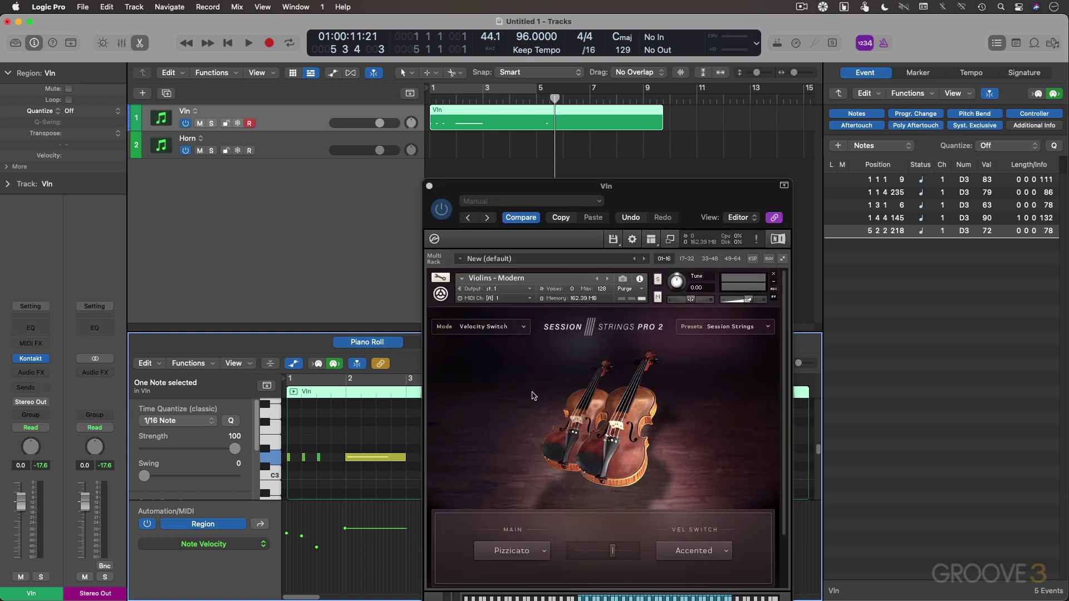
Step: Inspect the violin Kontakt instrument's settings and main pages, then switch to the Horn track
{"action": "left_click_drag", "start_coordinate": [675, 186], "coordinate": [671, 82]}
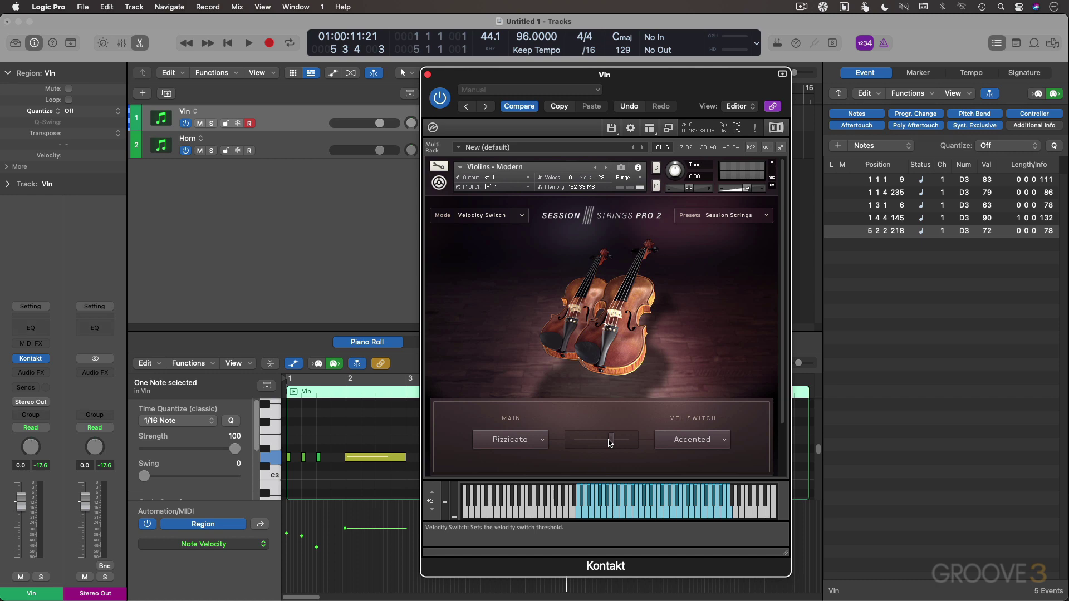
{"action": "scroll", "coordinate": [611, 443], "scroll_direction": "down", "scroll_amount": 2}
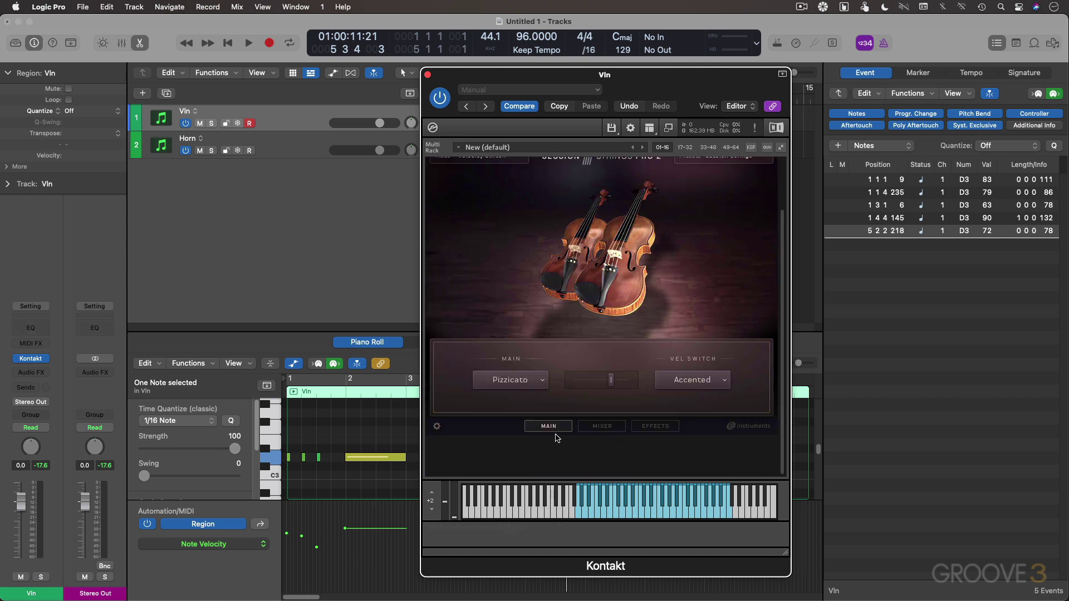
{"action": "left_click", "coordinate": [437, 428]}
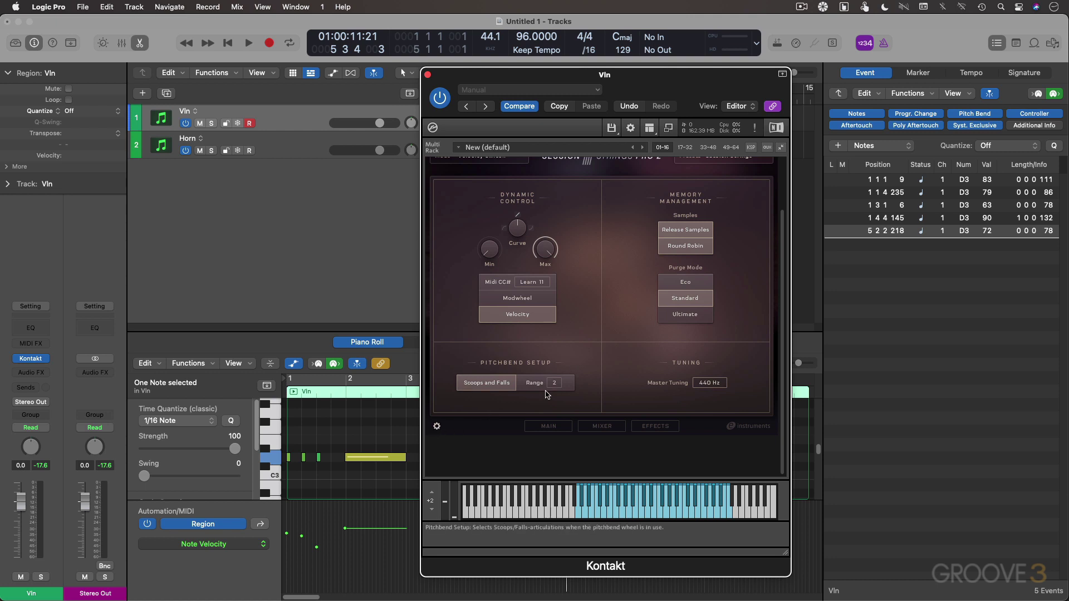
{"action": "left_click", "coordinate": [548, 426]}
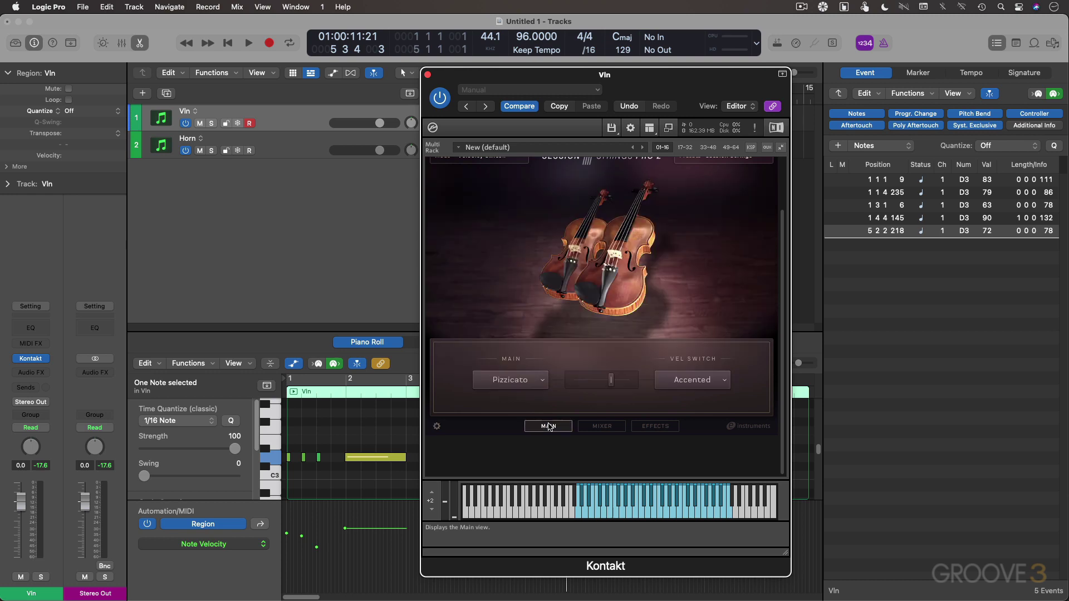
{"action": "left_click", "coordinate": [288, 143]}
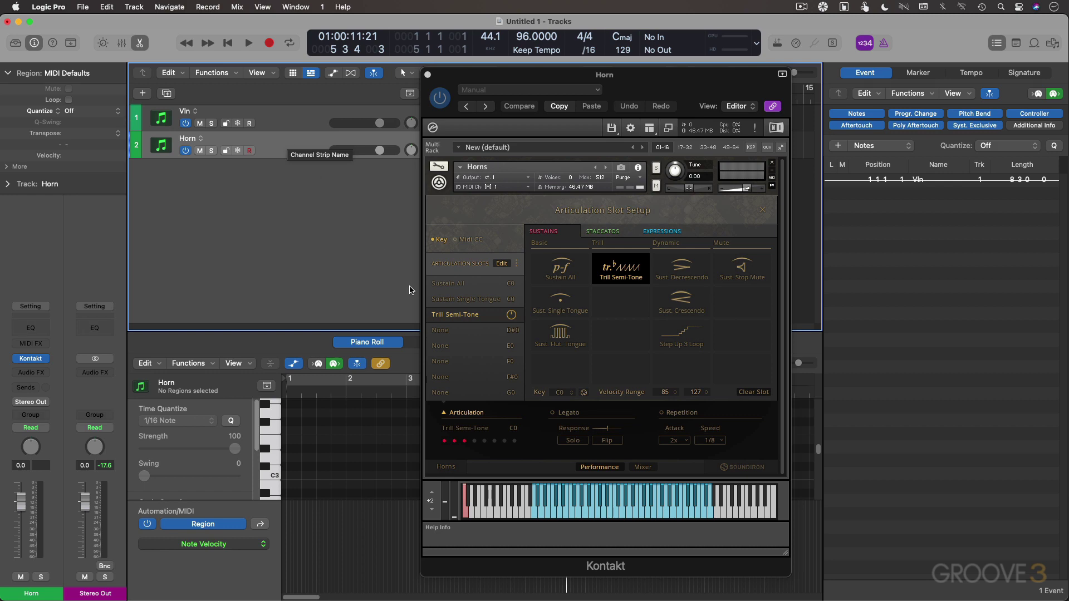
Step: Toggle the Horns Articulation Slot Setup panel off and on, then show its slot macros menu
{"action": "left_click", "coordinate": [445, 414]}
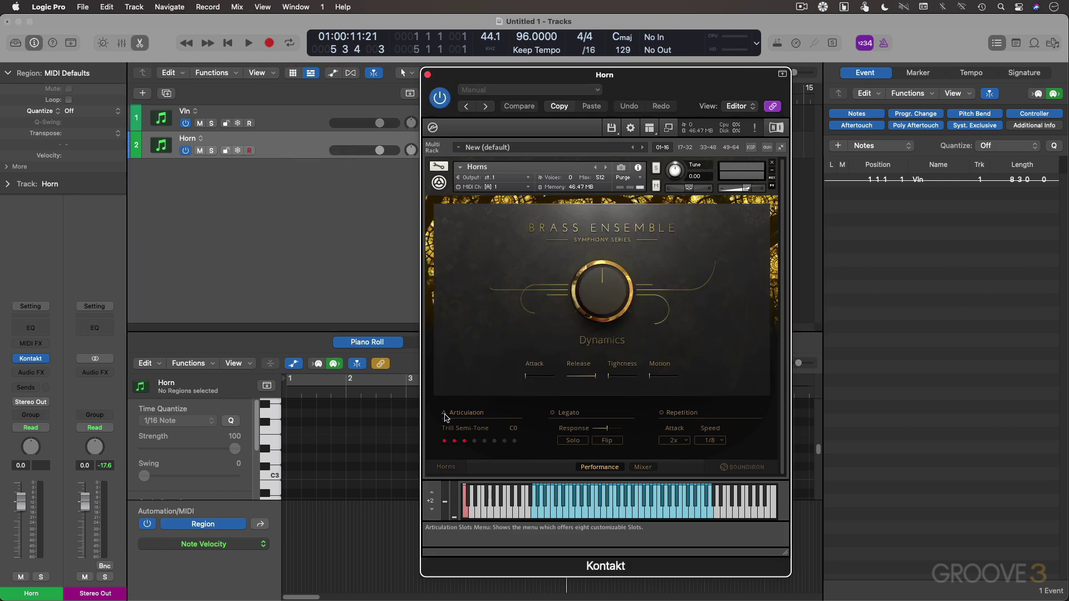
{"action": "left_click", "coordinate": [445, 413]}
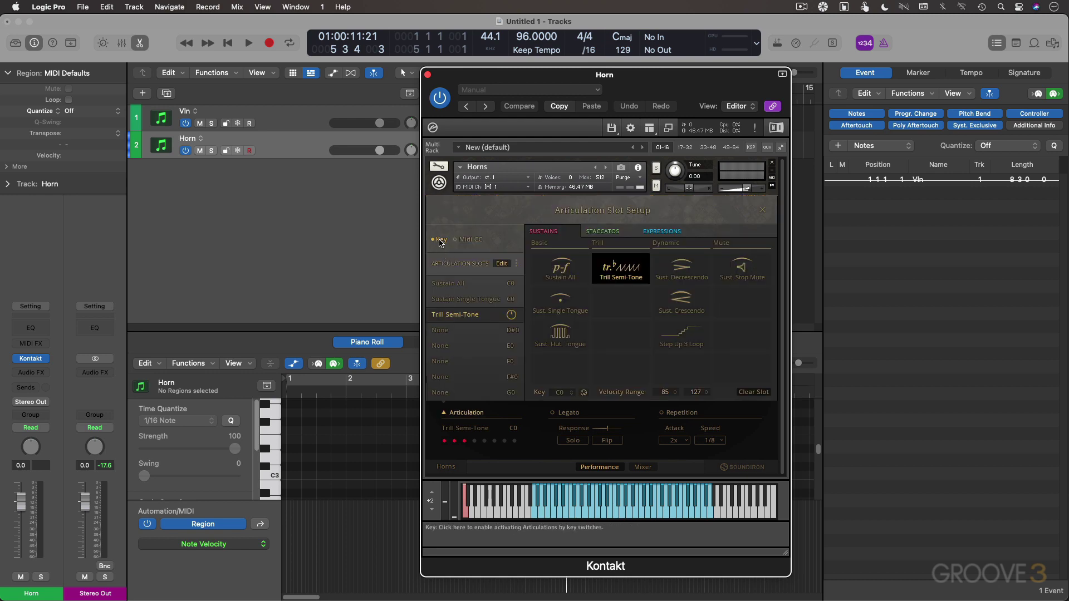
{"action": "left_click", "coordinate": [502, 265]}
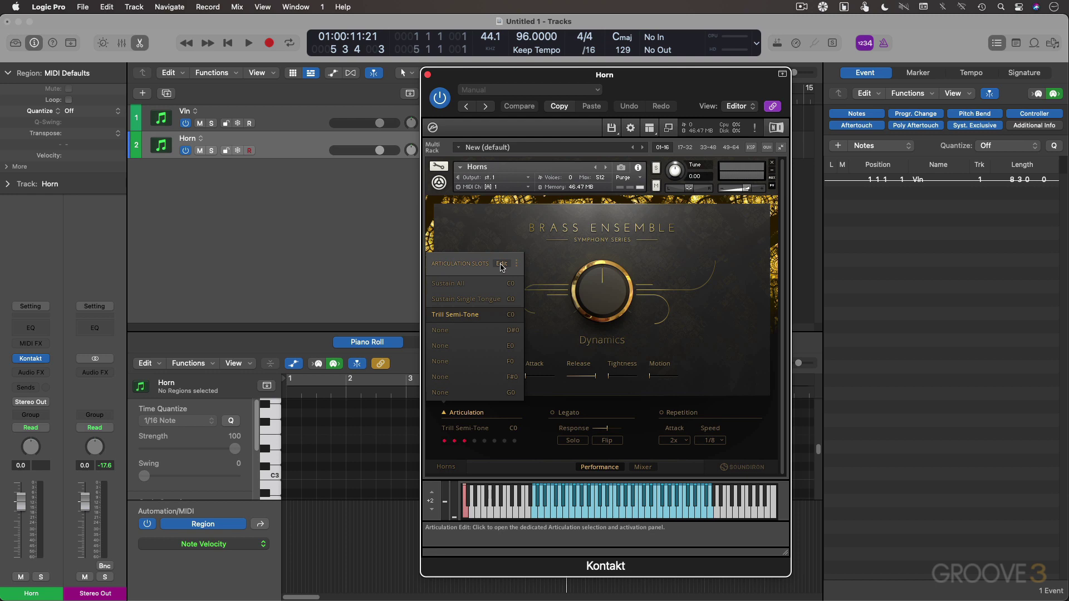
{"action": "left_click", "coordinate": [502, 264]}
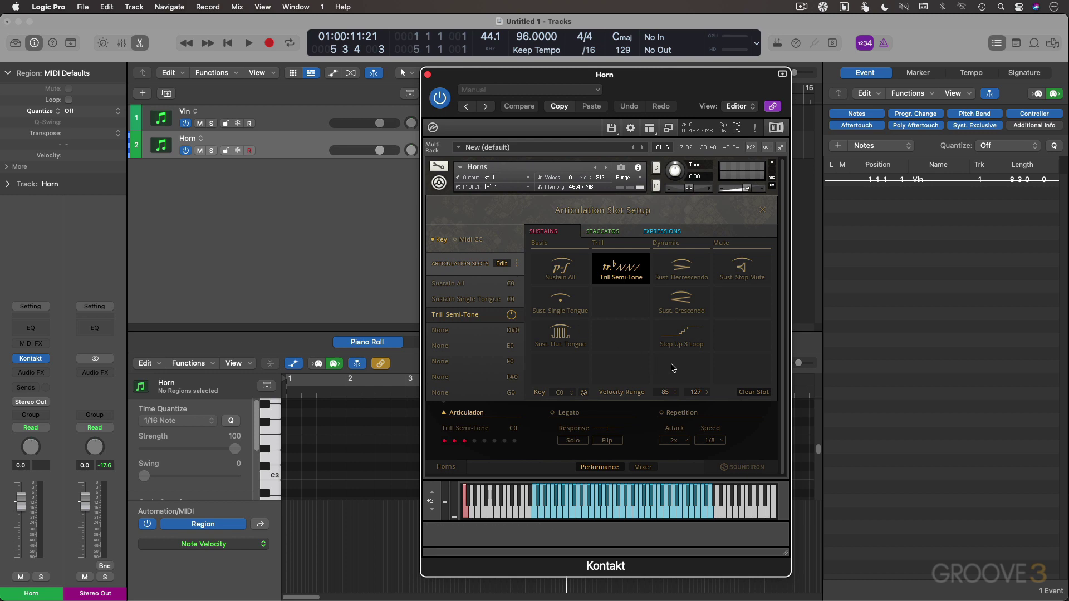
{"action": "left_click", "coordinate": [518, 267]}
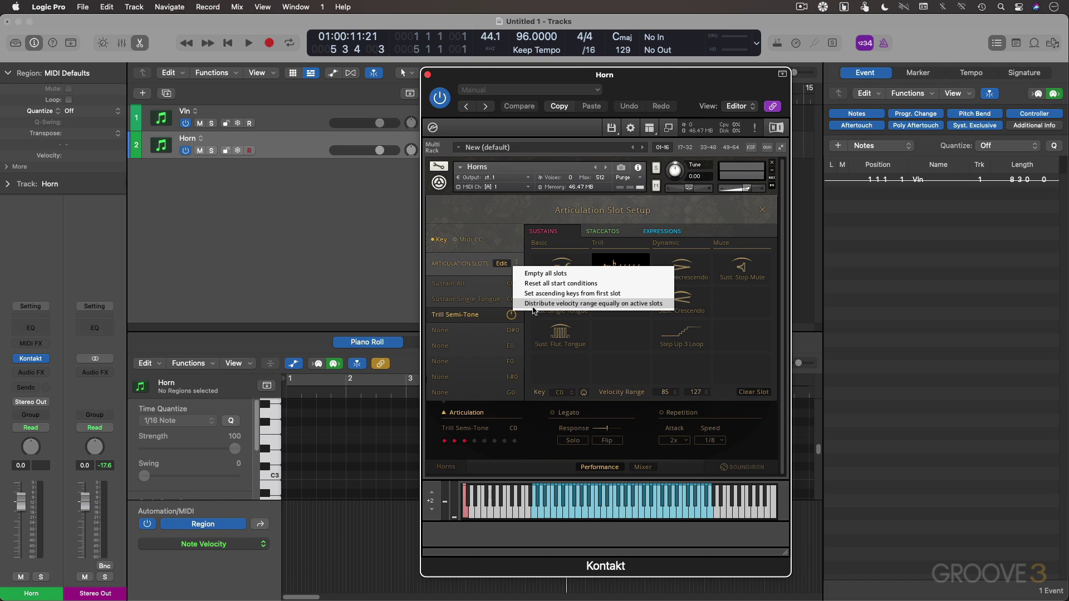
Step: Close the Horn window and select the Vln region to display its five D3 notes and velocities
{"action": "left_click", "coordinate": [392, 286]}
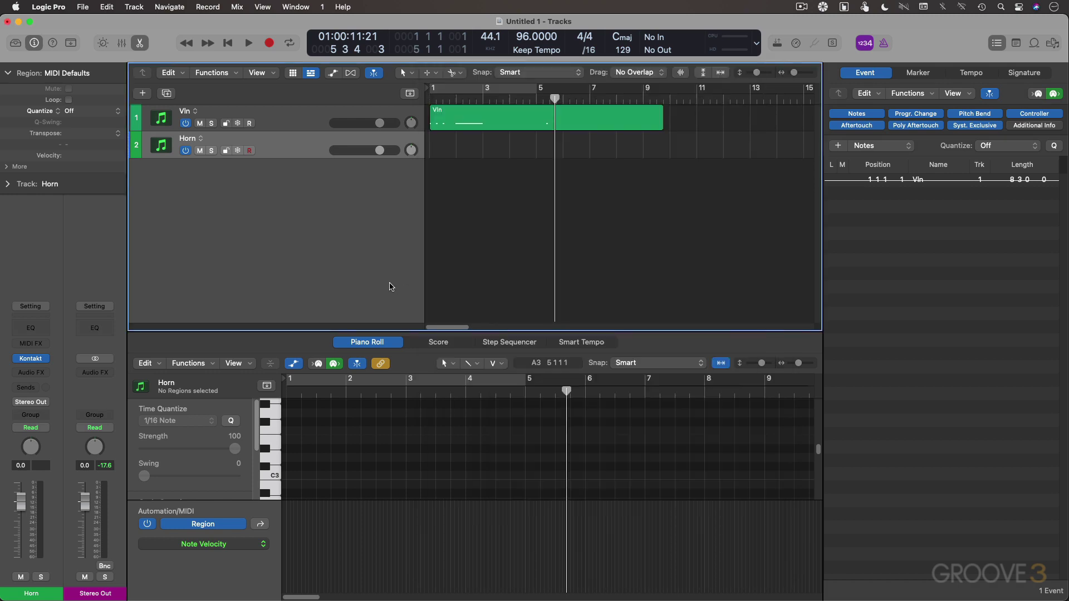
{"action": "left_click", "coordinate": [505, 121]}
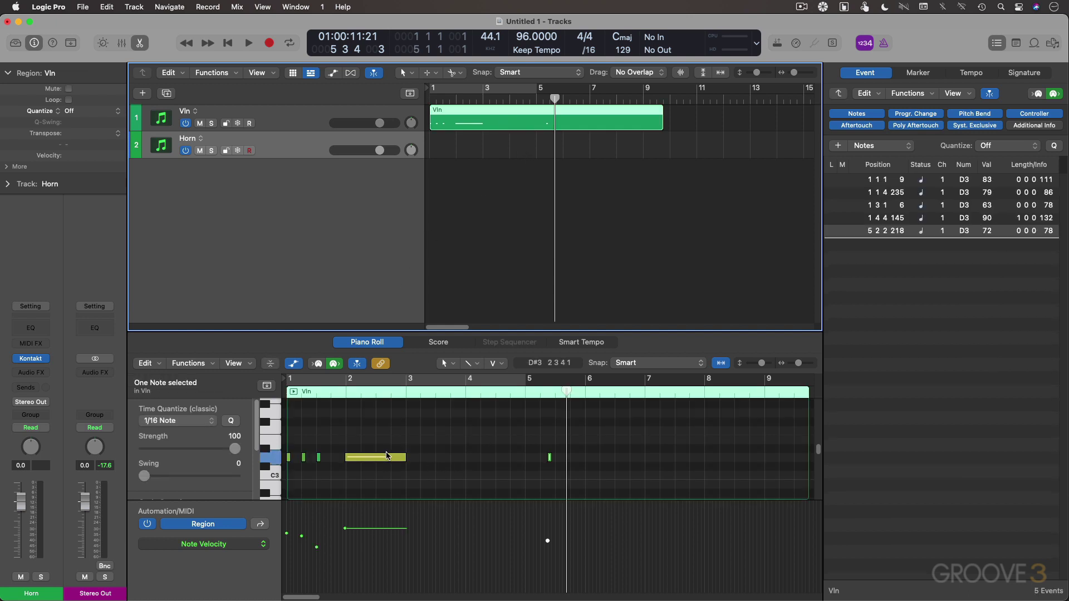
{"action": "mouse_move", "coordinate": [388, 456]}
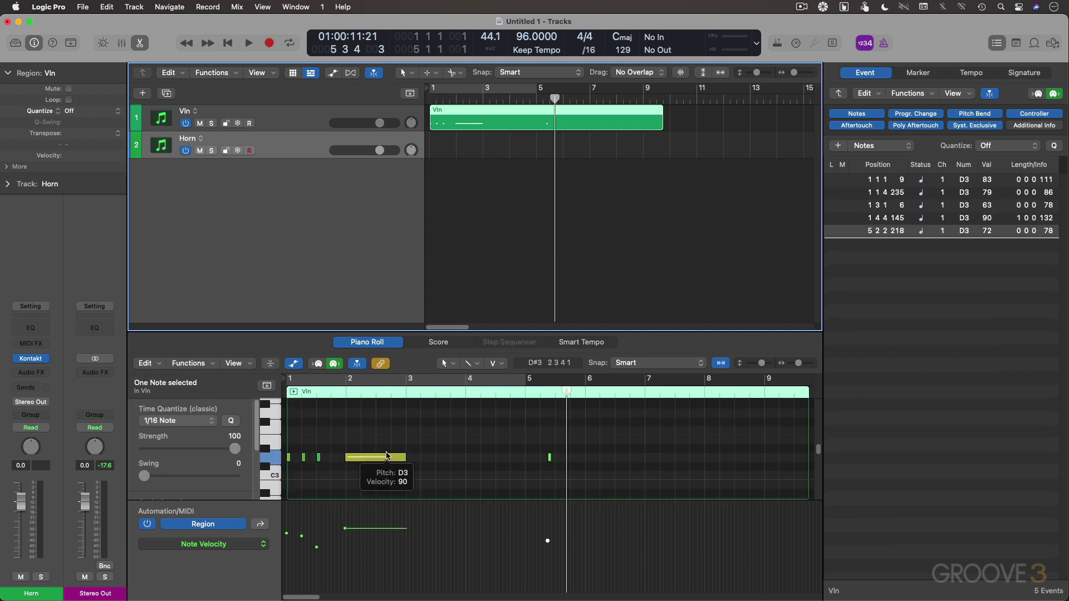